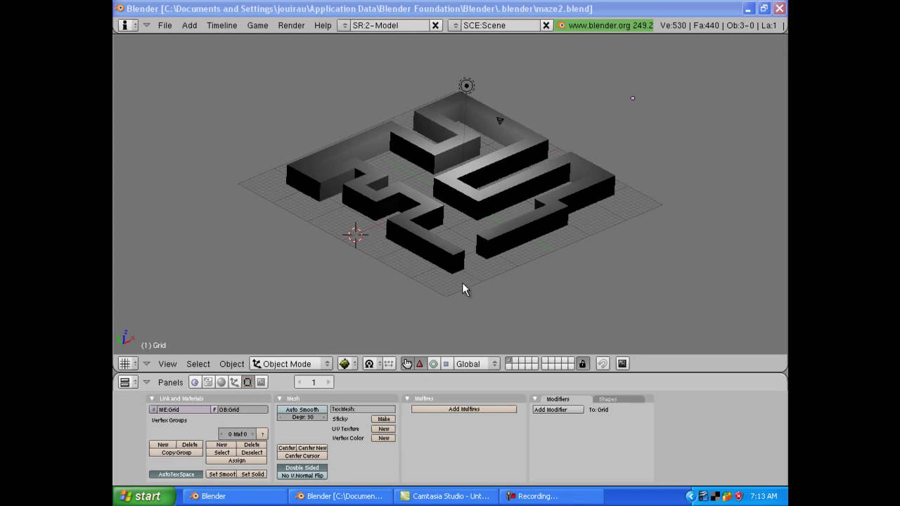
- Clear the selection and add a cone mesh with its default settings
right_click(443, 251)
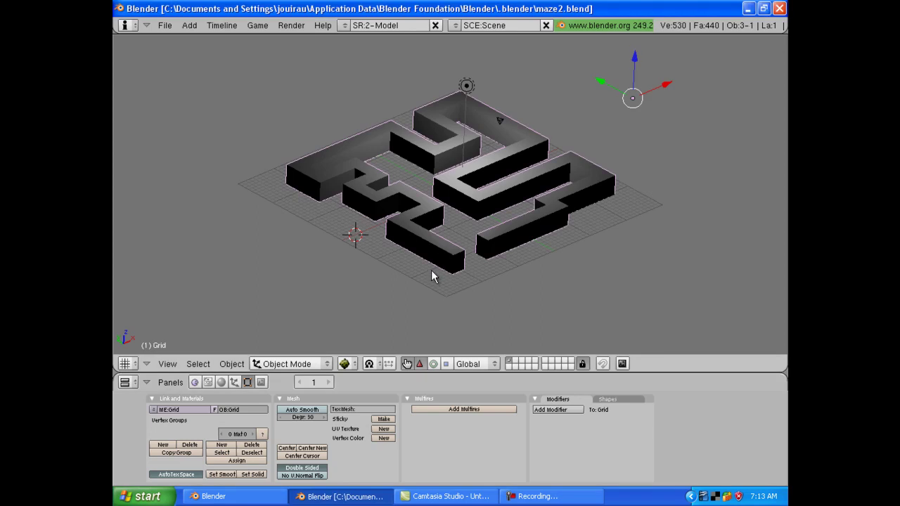
key(a)
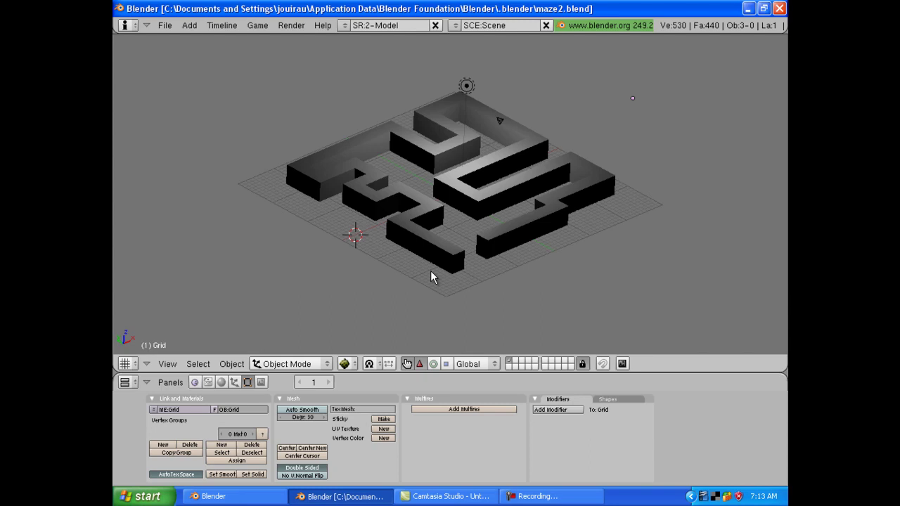
key(a)
key(a)
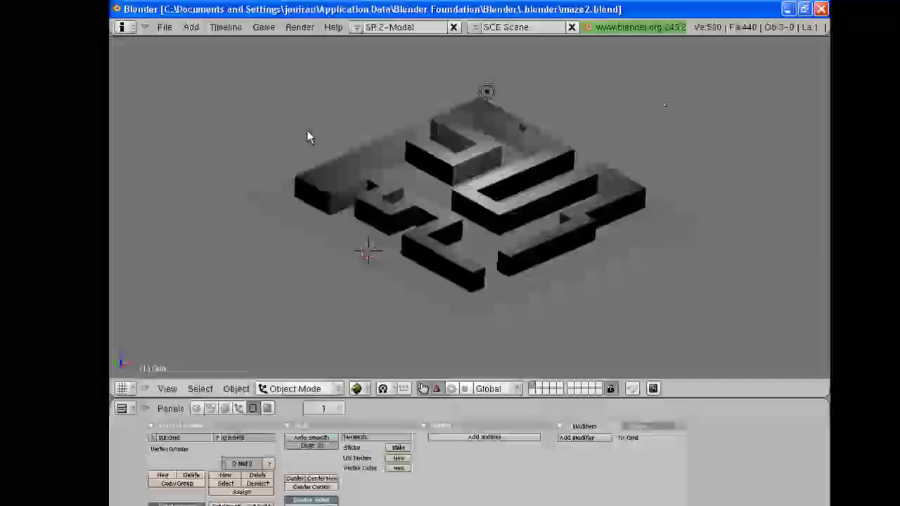
click(190, 27)
mouse_move(191, 42)
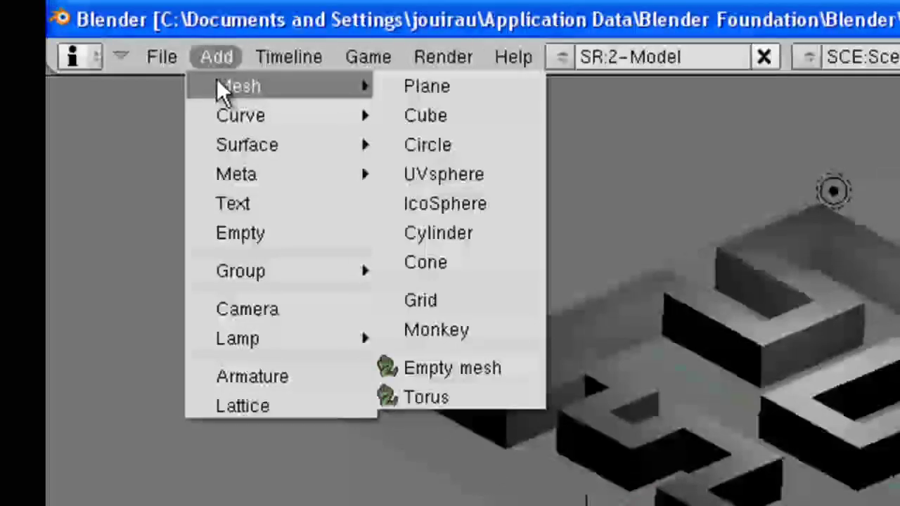
click(466, 258)
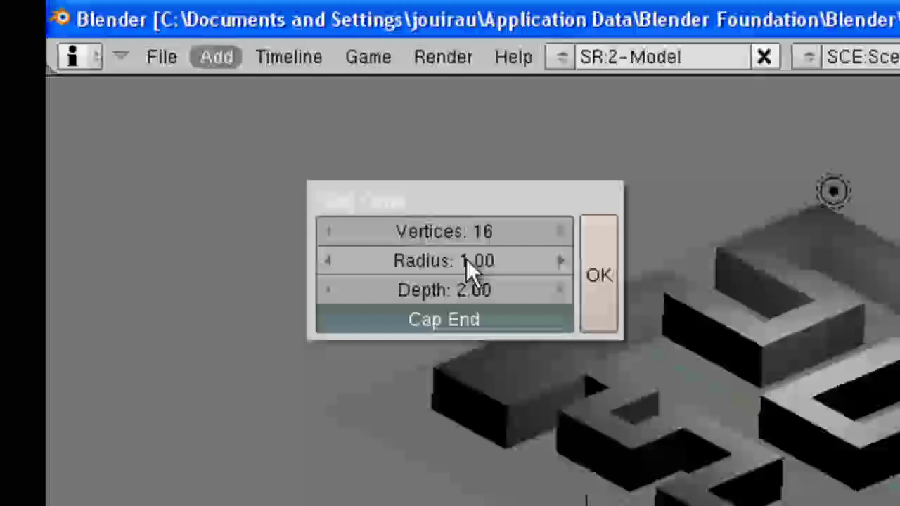
click(599, 271)
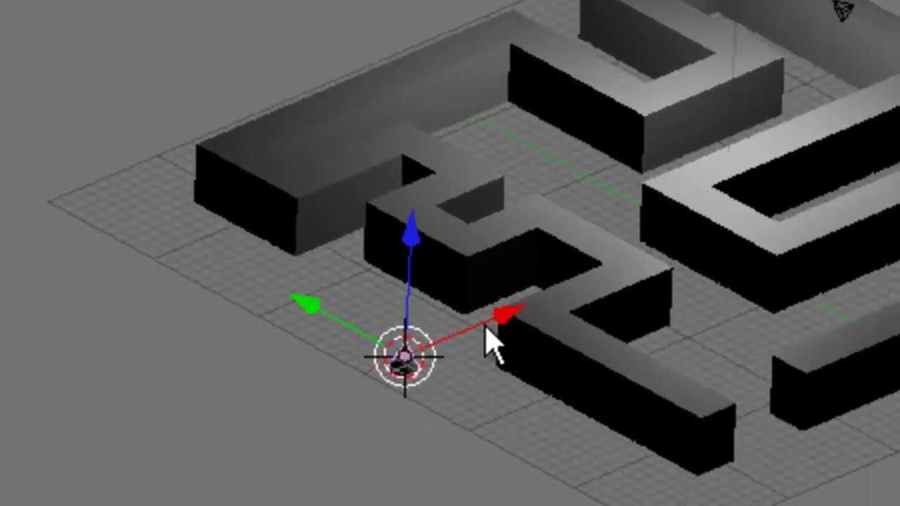
- Move the cone along X and Z onto an inner wall corner near the maze start
drag(485, 328, 647, 255)
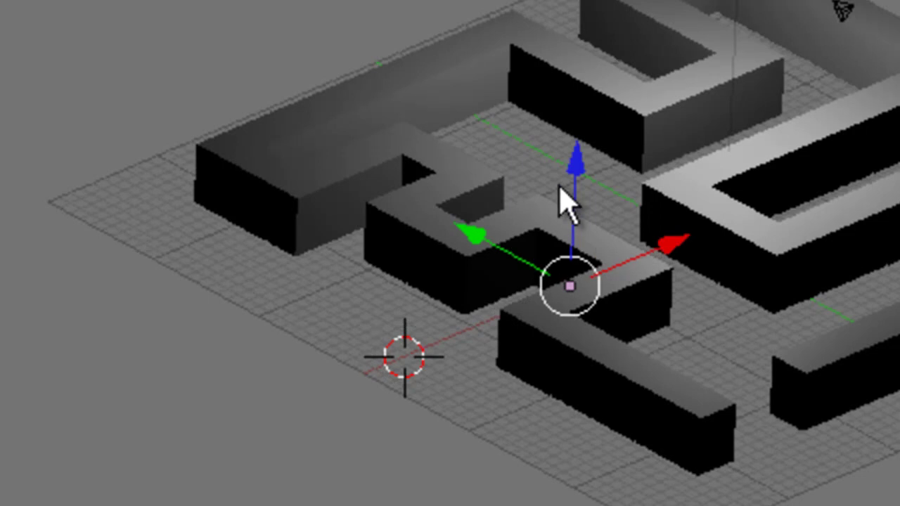
drag(578, 187, 583, 60)
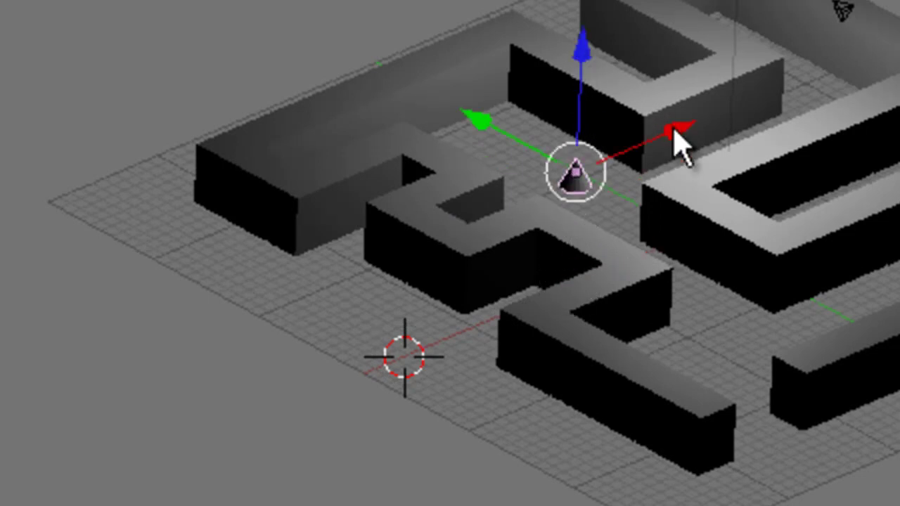
drag(680, 136, 548, 177)
drag(459, 117, 454, 73)
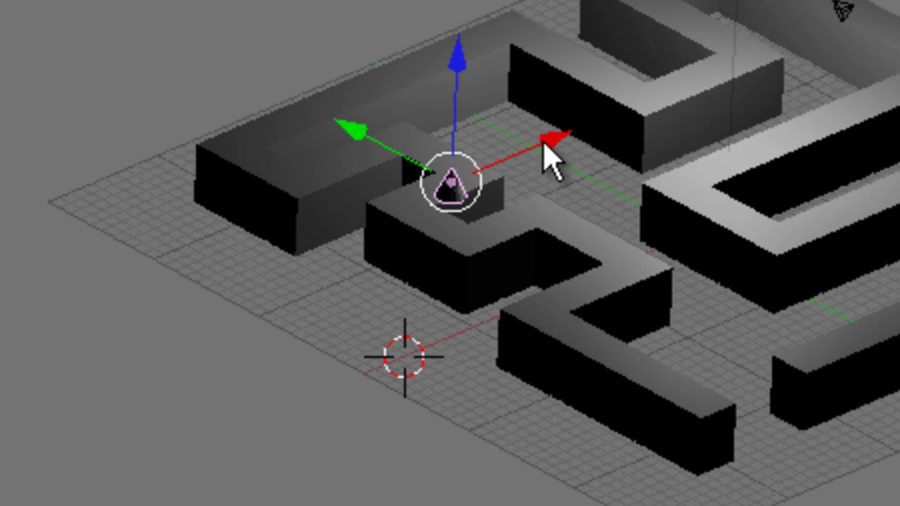
drag(544, 142, 516, 141)
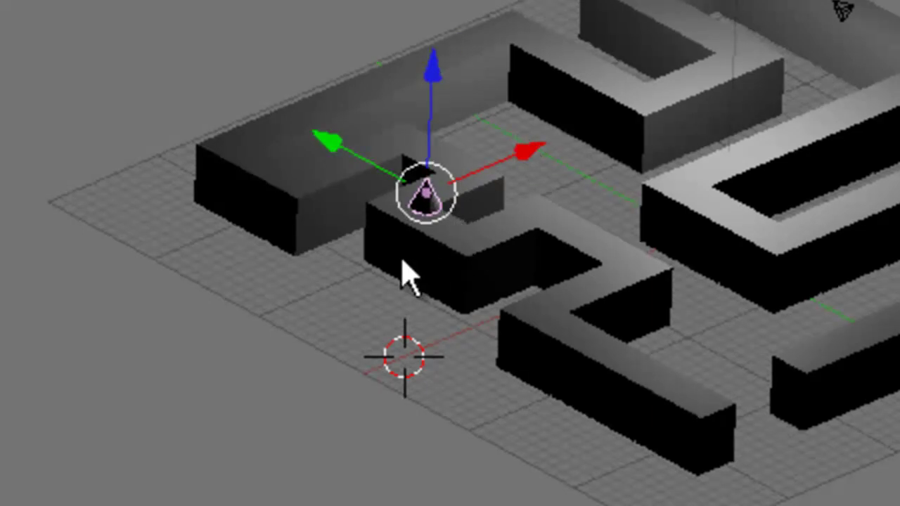
- Zoom the view in and frame the selected cone sitting on the wall top
scroll(403, 263, down, 5)
scroll(401, 261, up, 6)
scroll(403, 270, down, 3)
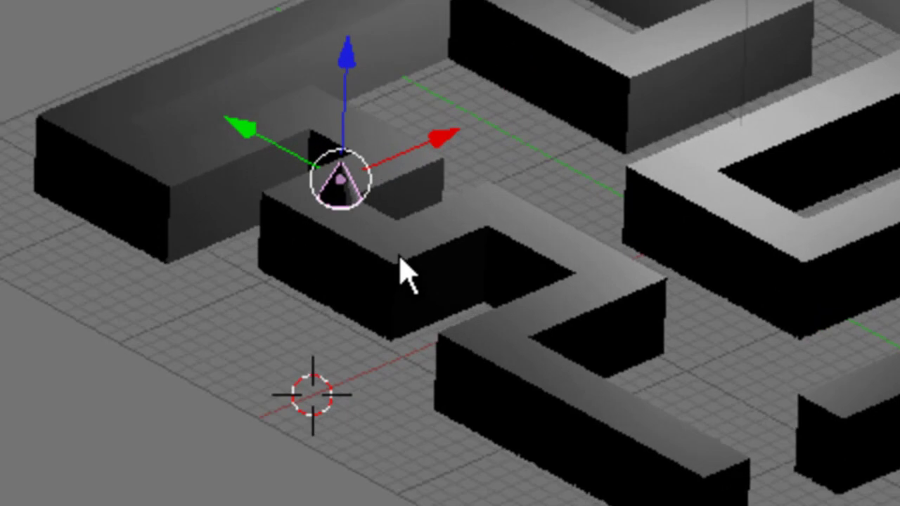
scroll(401, 271, up, 5)
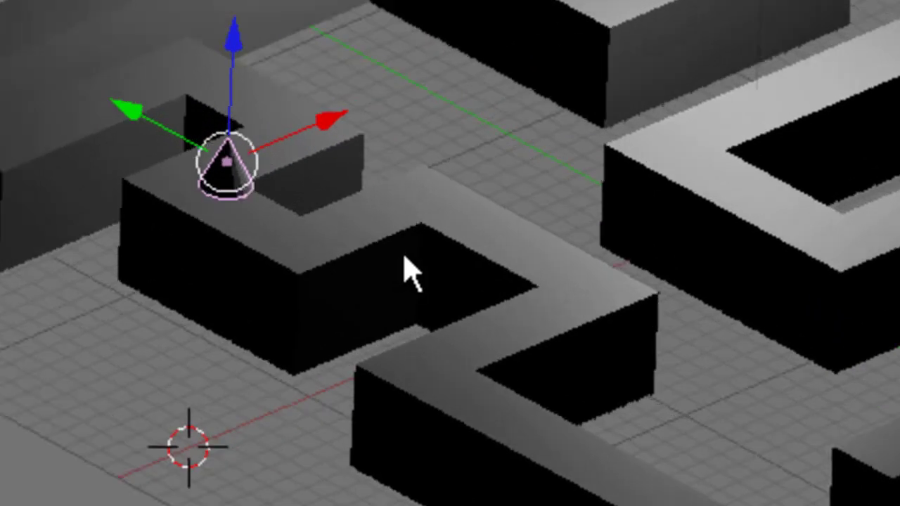
scroll(408, 237, down, 3)
scroll(407, 239, up, 4)
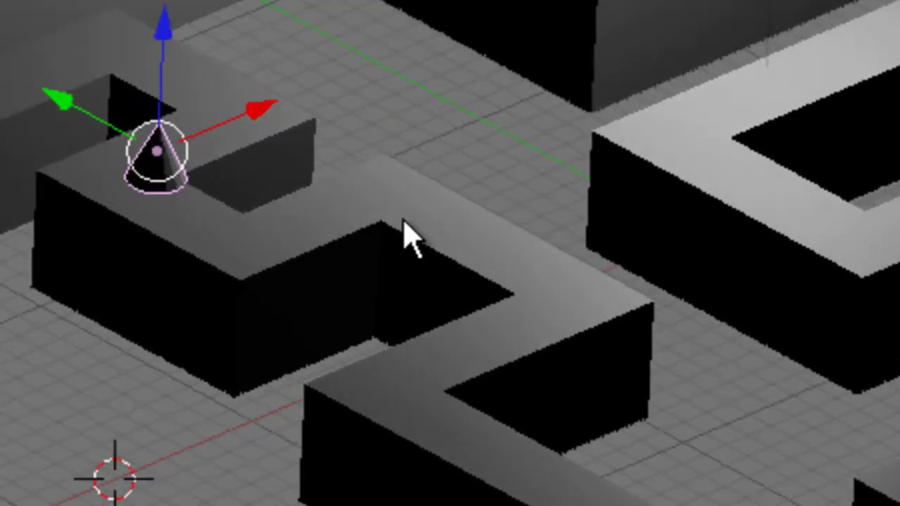
scroll(406, 227, down, 3)
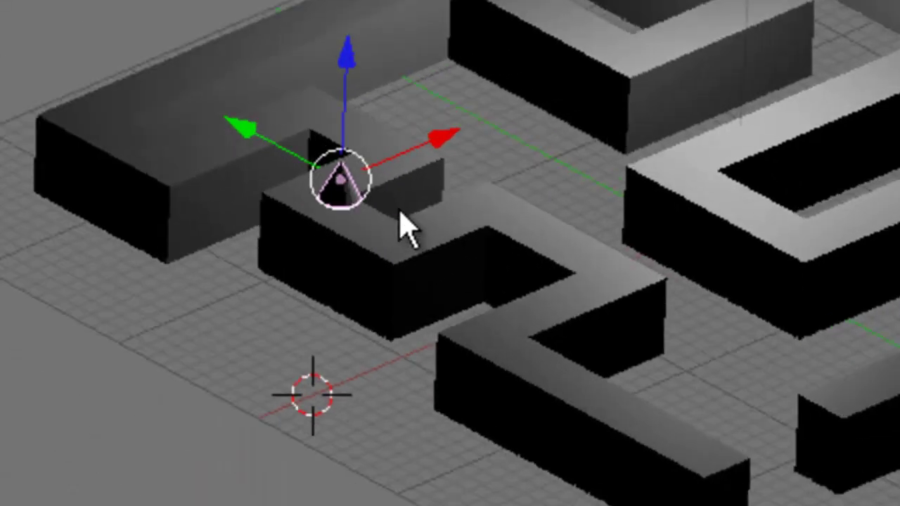
scroll(407, 227, up, 2)
scroll(408, 227, down, 2)
shift+scroll(407, 226, up, 2)
shift+scroll(408, 222, down, 3)
shift+scroll(407, 222, up, 4)
shift+scroll(407, 225, down, 4)
ctrl+scroll(406, 224, down, 3)
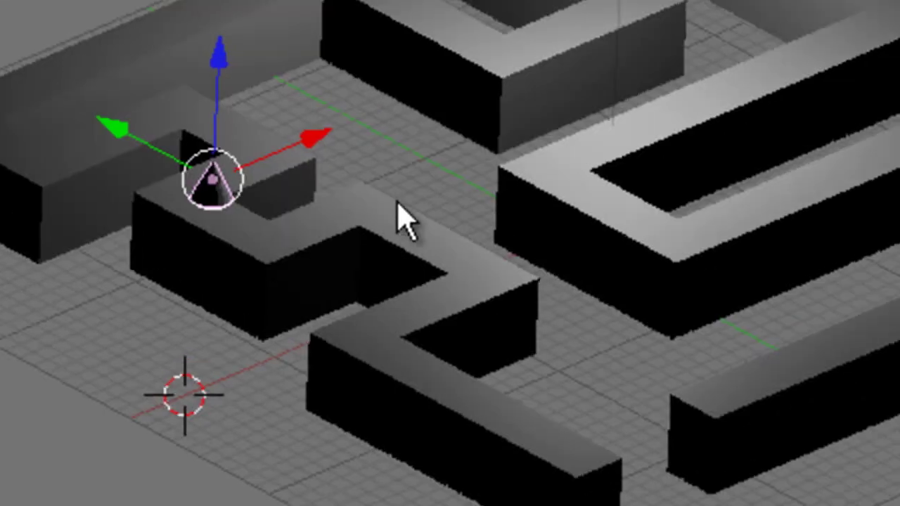
ctrl+scroll(406, 223, up, 10)
ctrl+scroll(406, 220, down, 4)
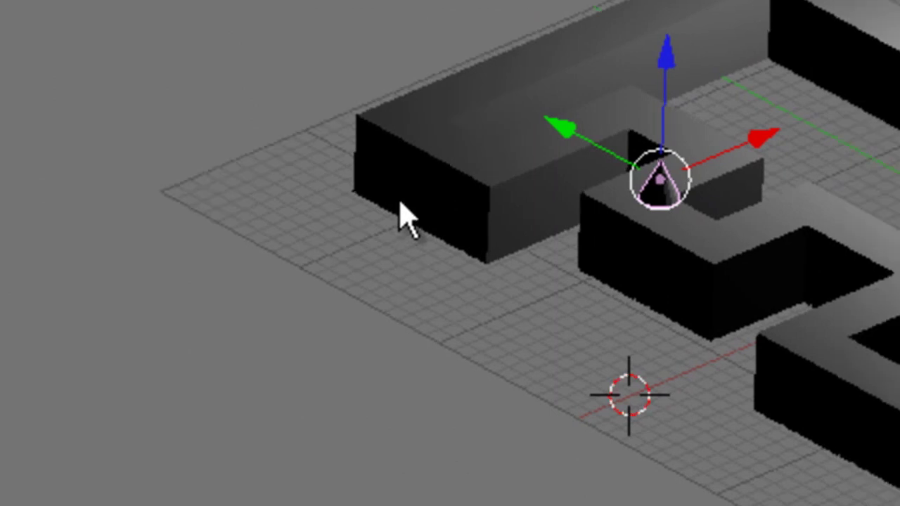
scroll(541, 184, down, 2)
scroll(541, 184, up, 6)
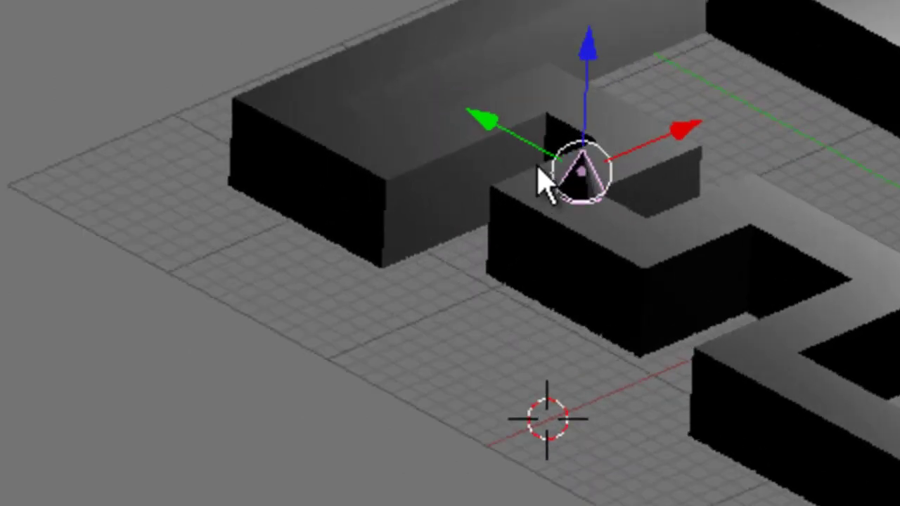
ctrl+scroll(541, 184, up, 4)
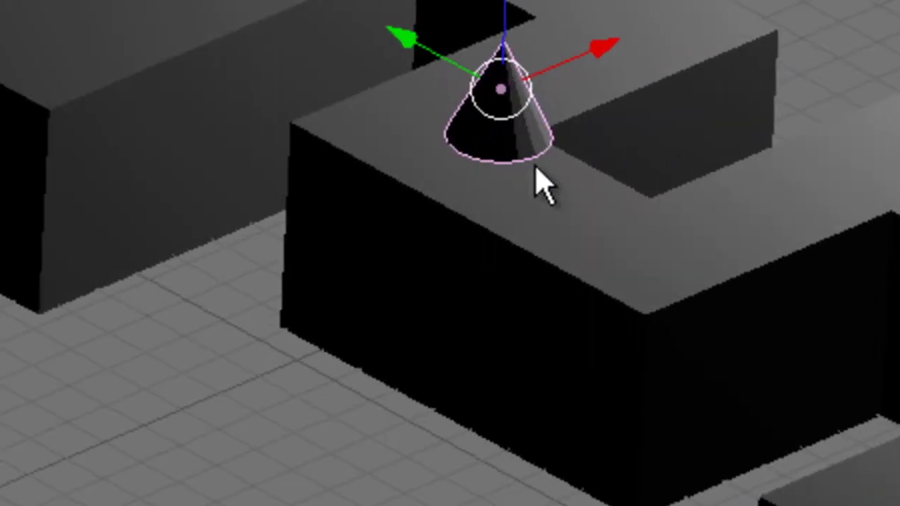
ctrl+scroll(541, 184, up, 5)
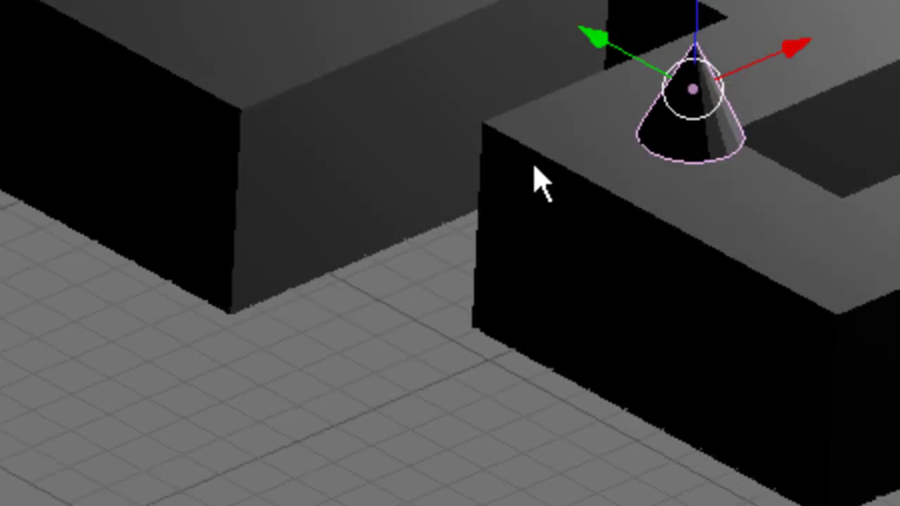
shift+scroll(541, 184, up, 3)
shift+scroll(541, 184, up, 2)
shift+scroll(539, 181, down, 2)
scroll(570, 201, up, 4)
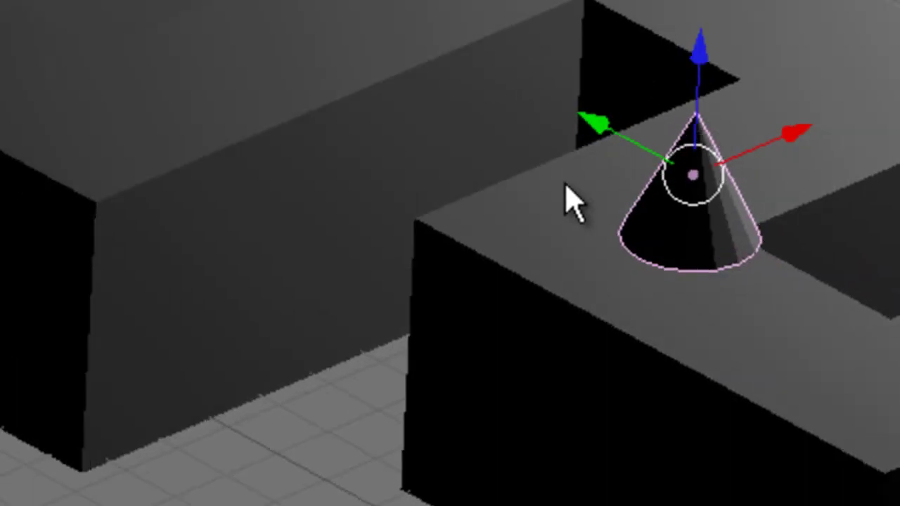
scroll(570, 201, up, 2)
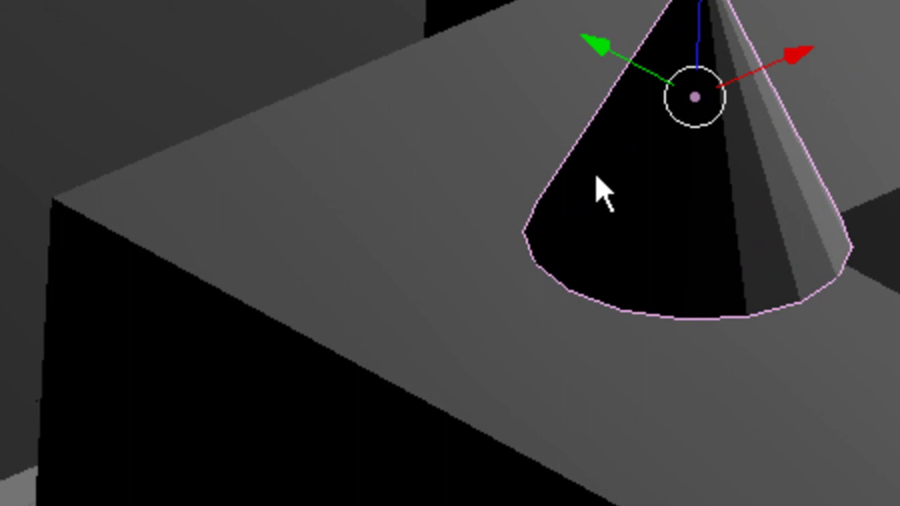
key(KP_Decimal)
scroll(496, 274, up, 1)
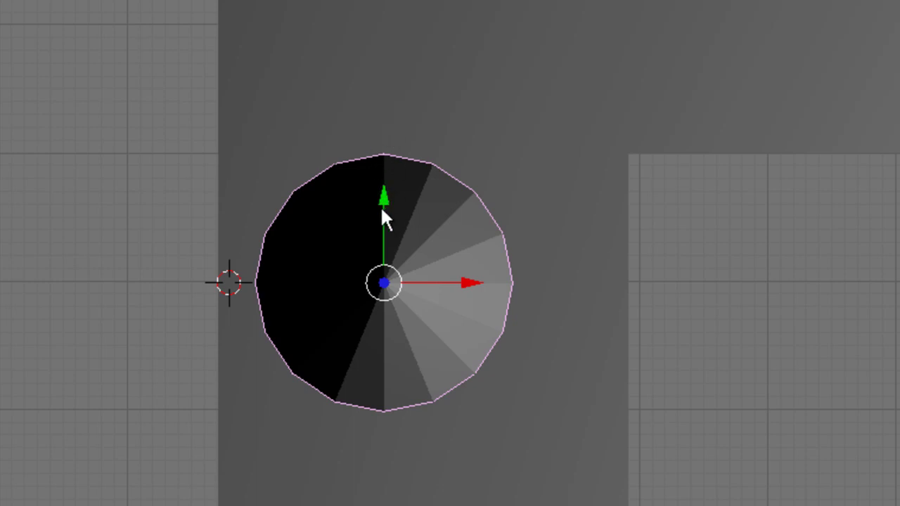
- In Edit Mode with vertex select, pull one cone vertex outward along Y
click(281, 483)
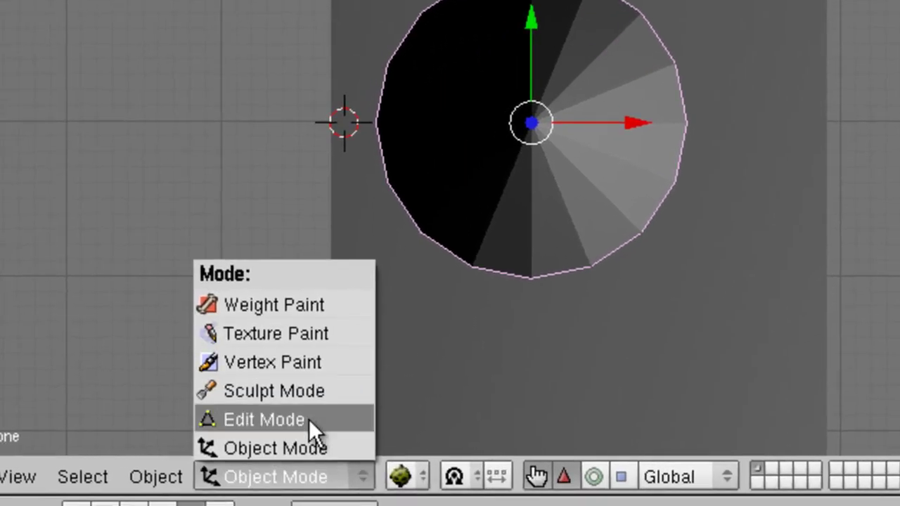
click(308, 418)
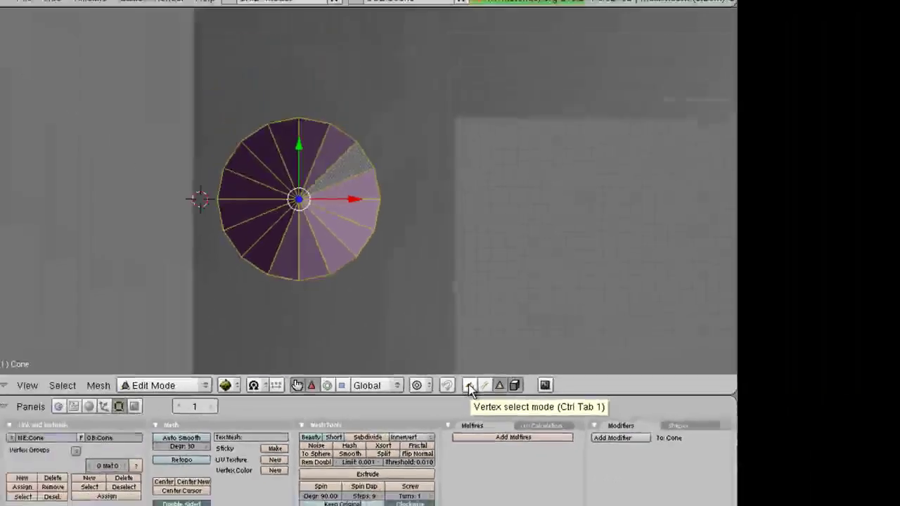
click(459, 339)
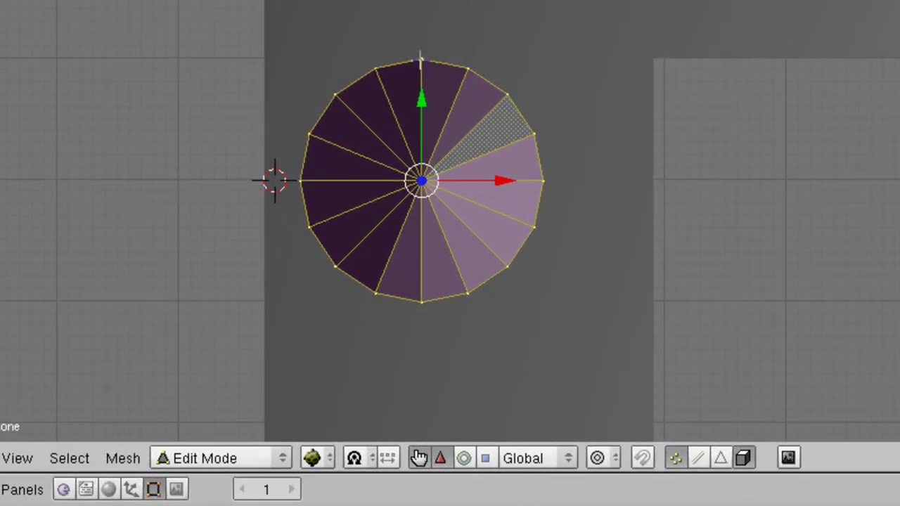
right_click(336, 137)
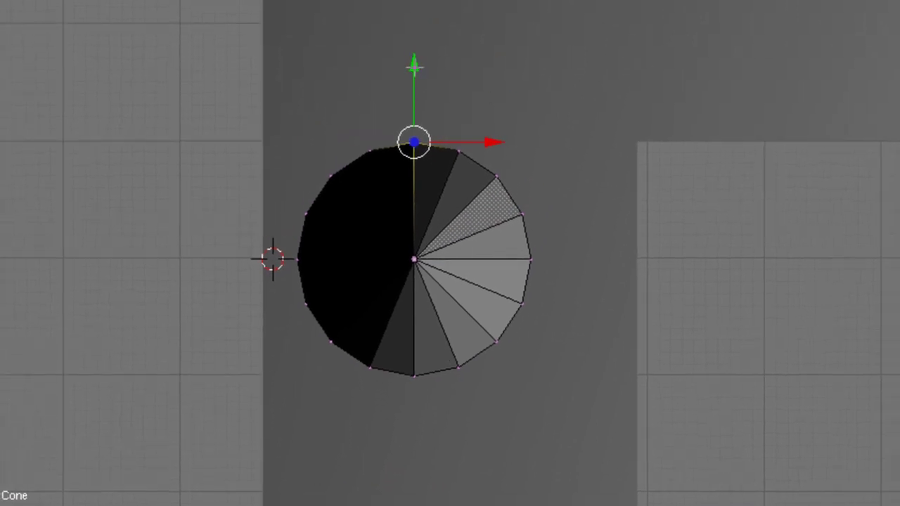
drag(411, 62, 394, 8)
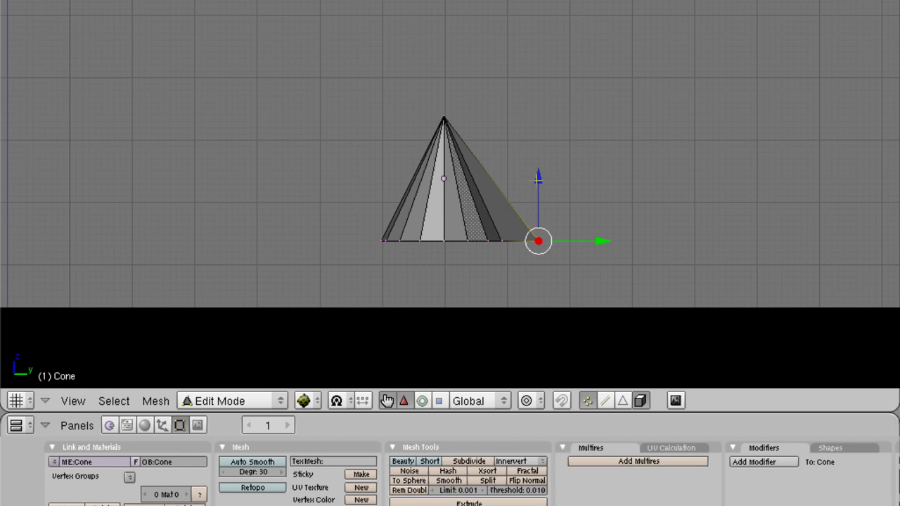
- Raise the pulled-out tip vertex along Z and nudge it slightly along Y
drag(538, 178, 538, 143)
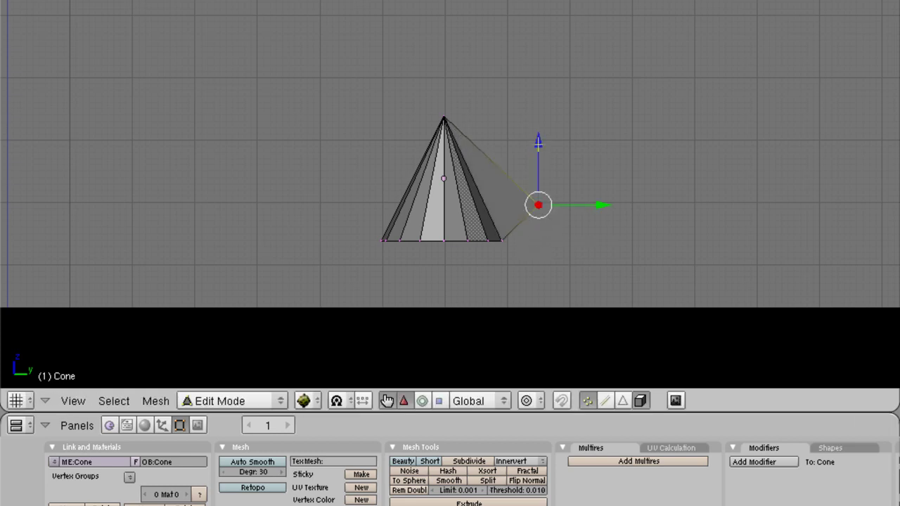
drag(593, 205, 614, 204)
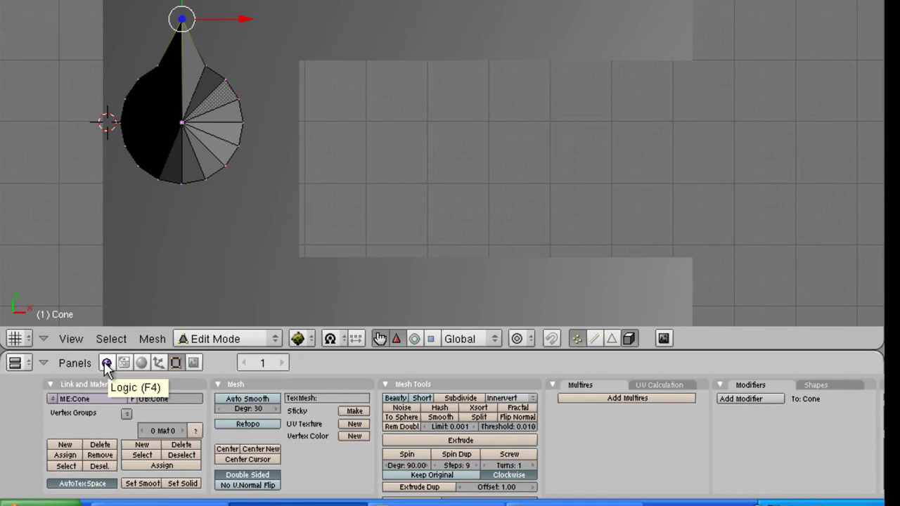
- In the Logic settings, change the cone's physics type from Static to Dynamic
click(106, 363)
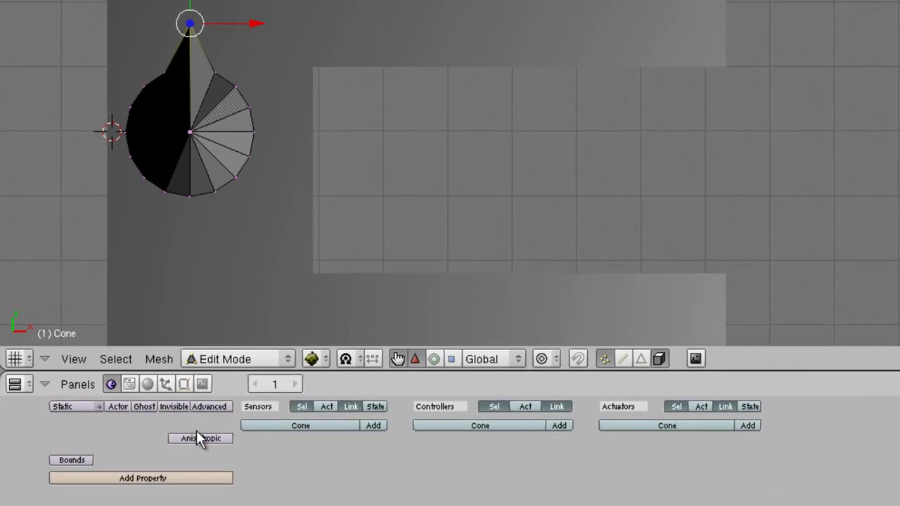
click(100, 409)
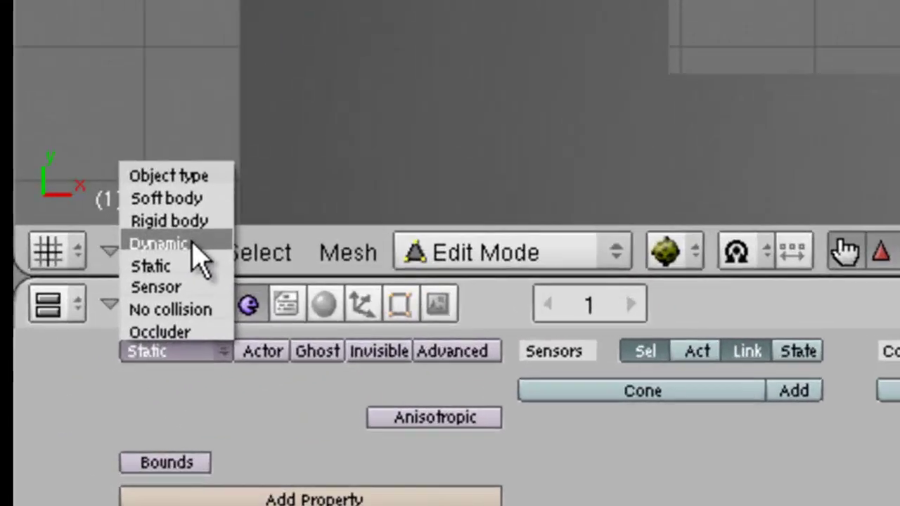
click(68, 356)
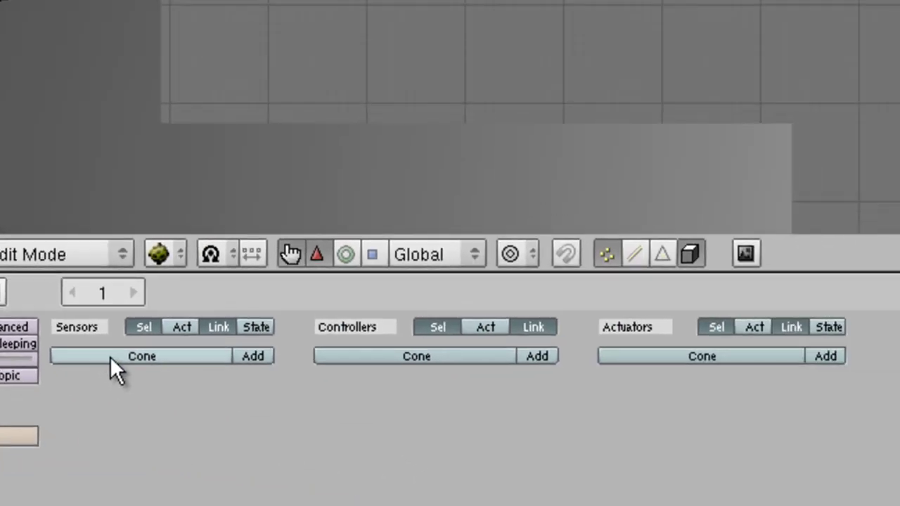
- Add a sensor, an AND controller and a Motion actuator to the cone
click(258, 356)
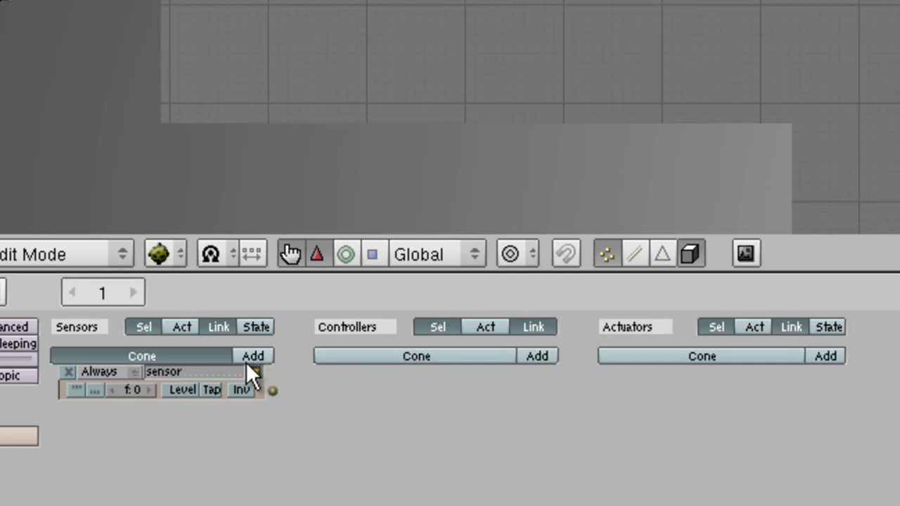
click(540, 356)
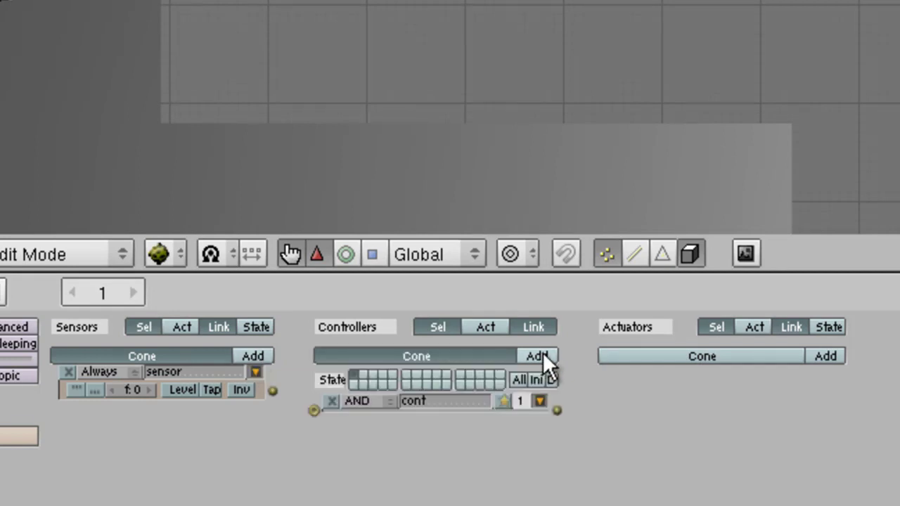
click(820, 356)
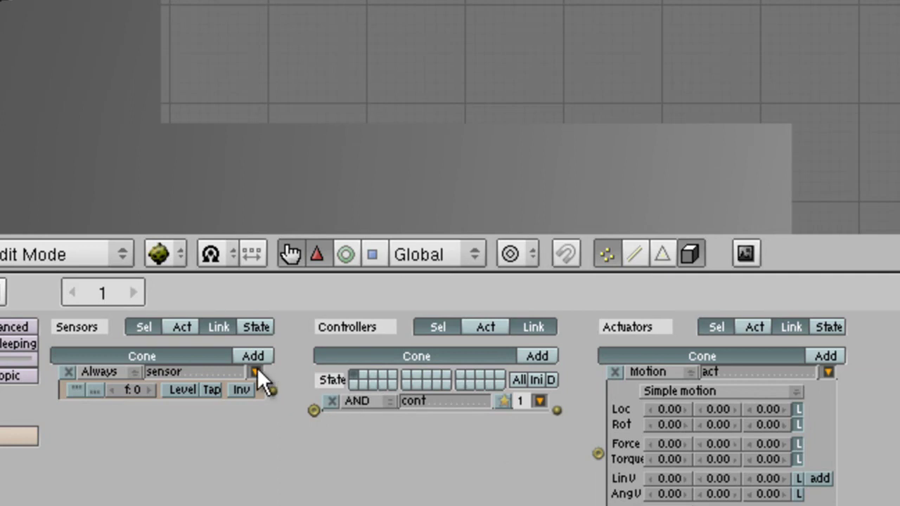
- Make the sensor a Keyboard sensor on Uparrow, name it 'up', and collapse it
click(134, 373)
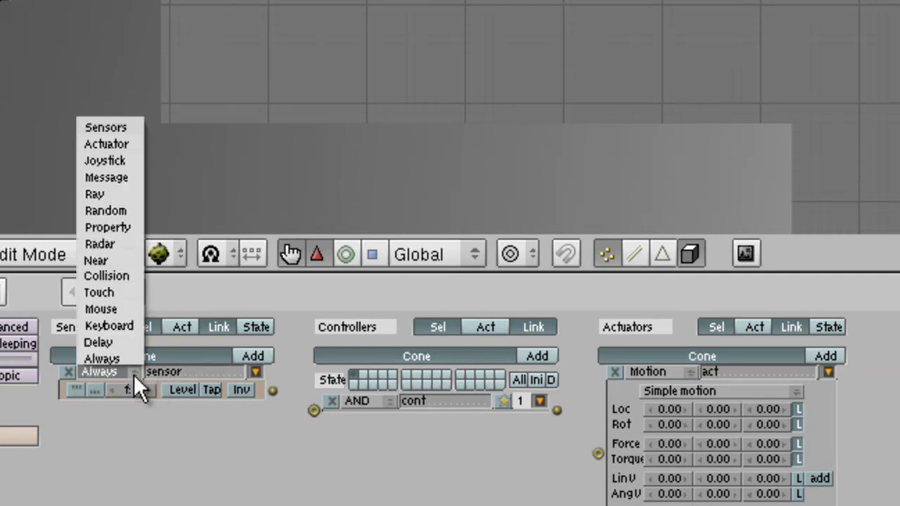
click(133, 325)
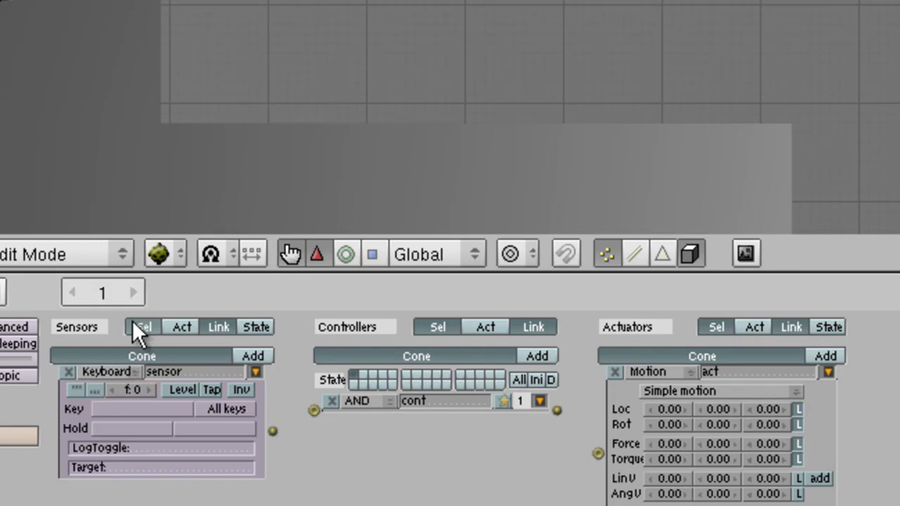
click(136, 408)
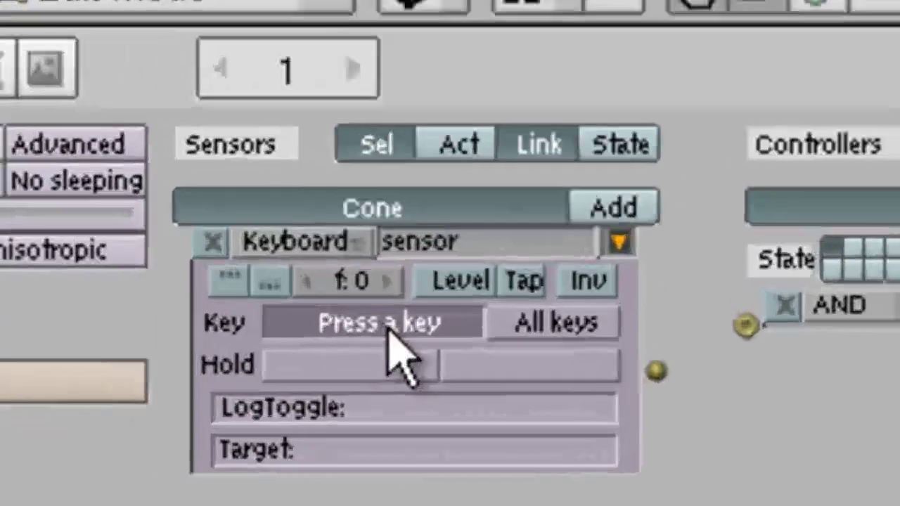
key(Up)
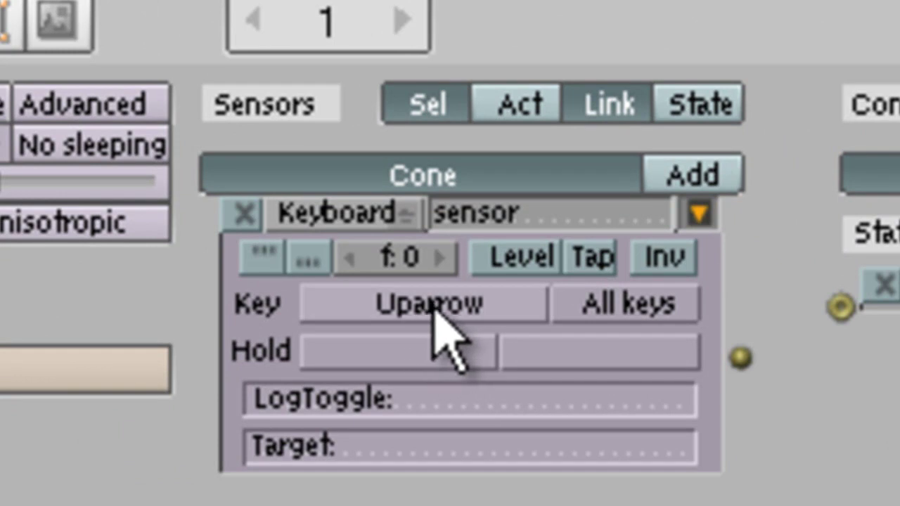
click(508, 215)
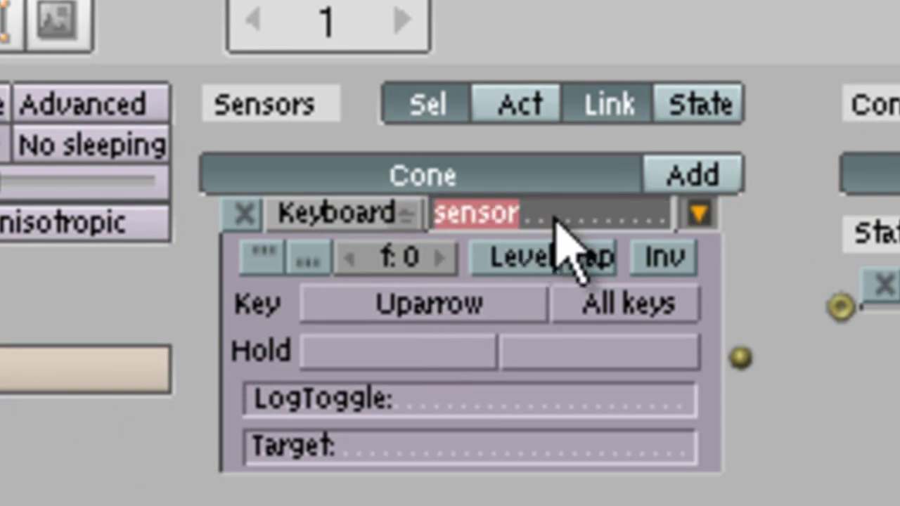
text(up)
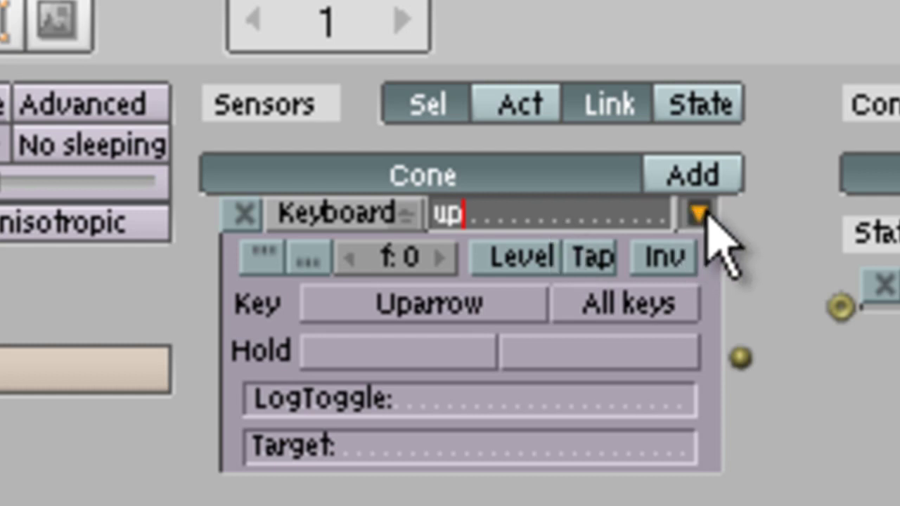
key(Return)
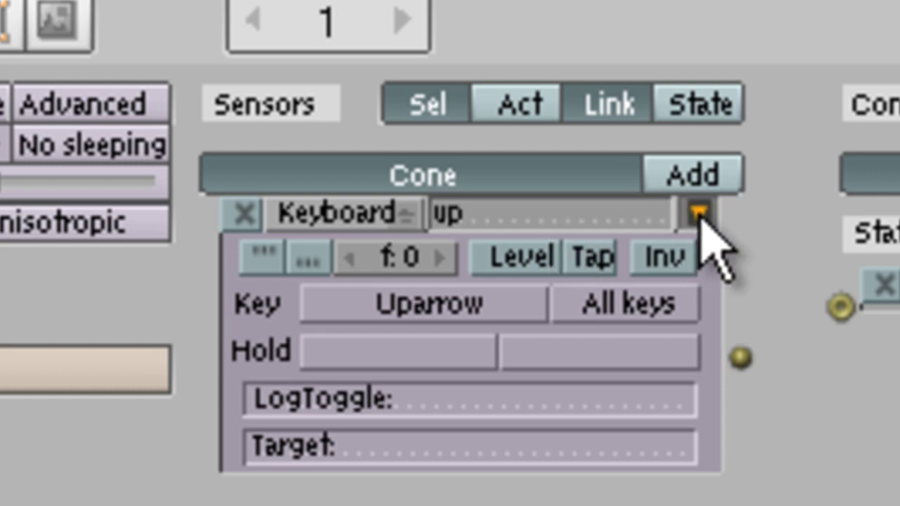
click(699, 213)
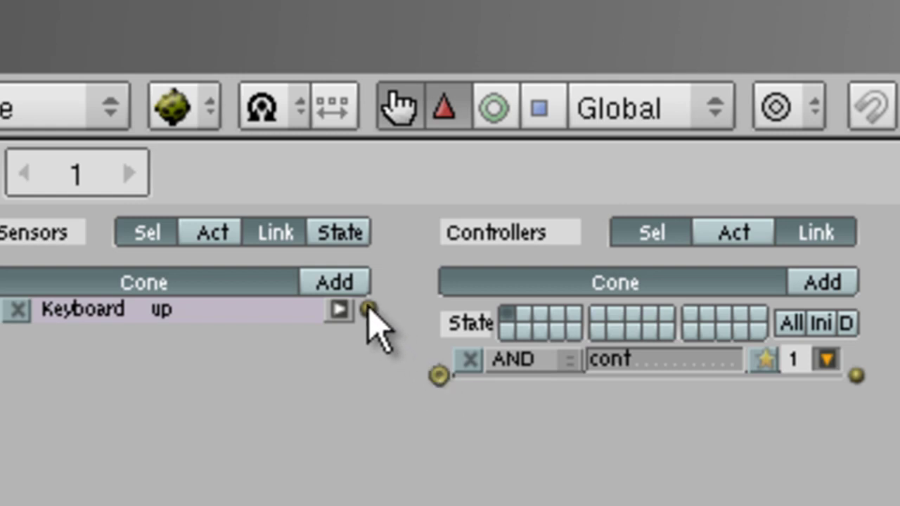
- Link the 'up' sensor to the AND controller and the controller to the Motion actuator
drag(367, 309, 439, 376)
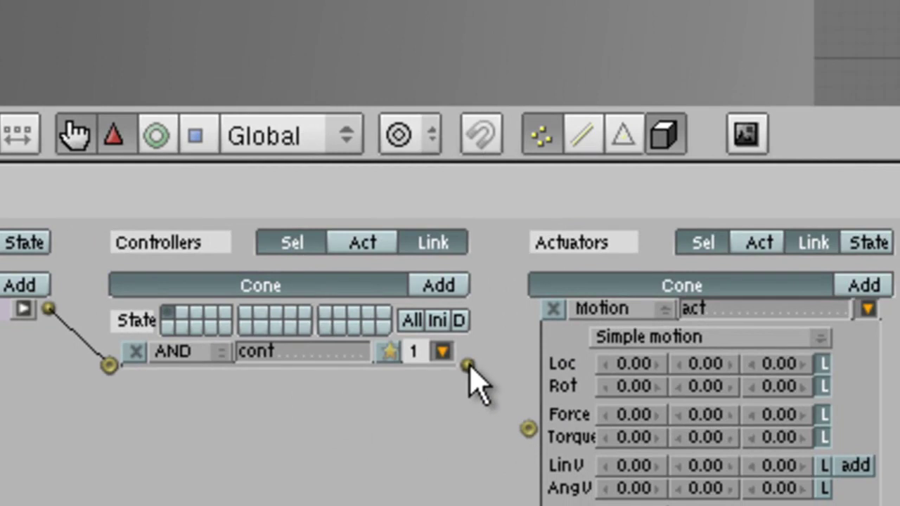
drag(467, 365, 529, 429)
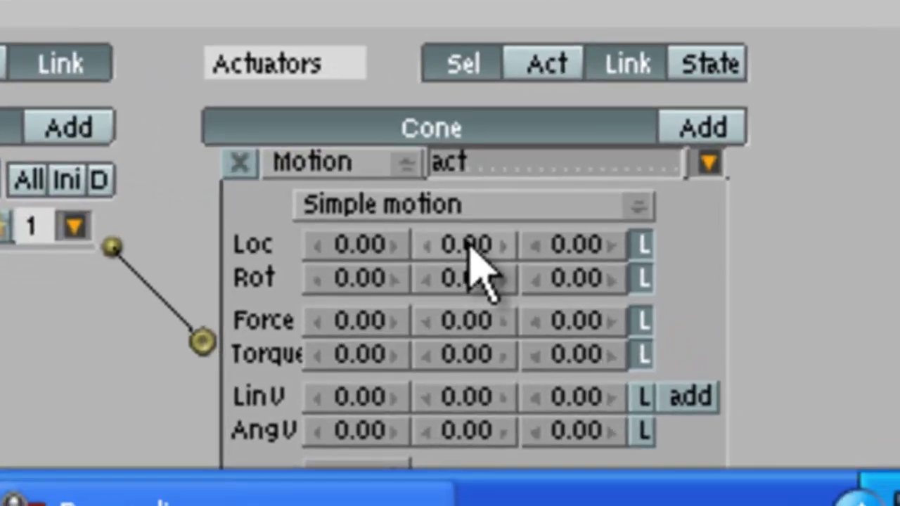
- Set the Motion actuator's Loc Y to 0.10 and rename it 'move forward'
click(467, 245)
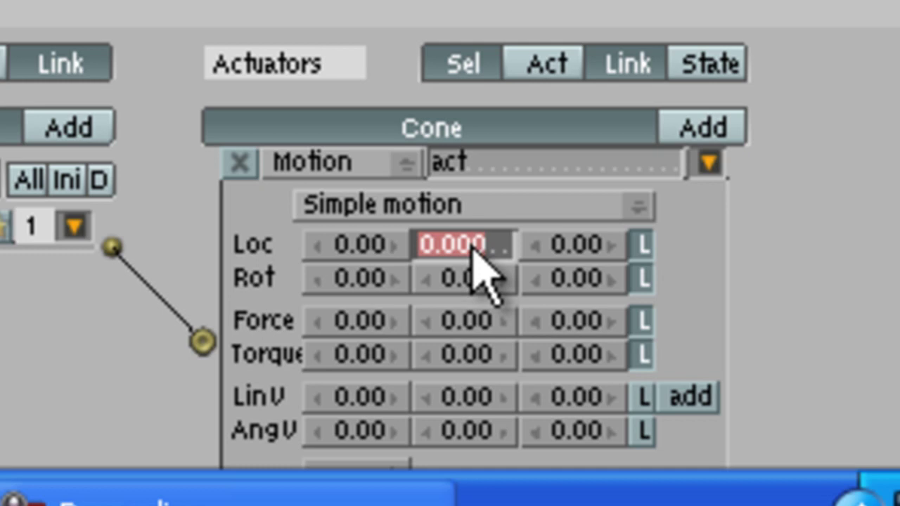
key(BackSpace)
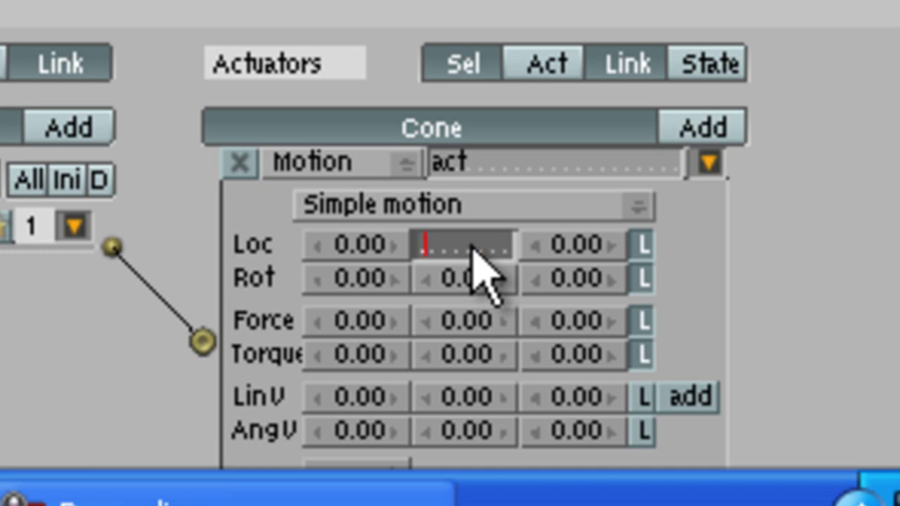
text(.1)
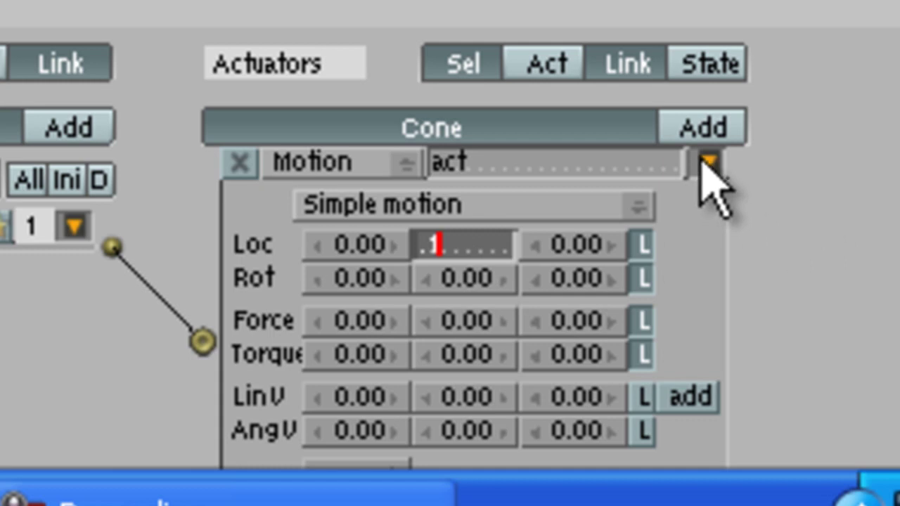
key(Return)
click(496, 166)
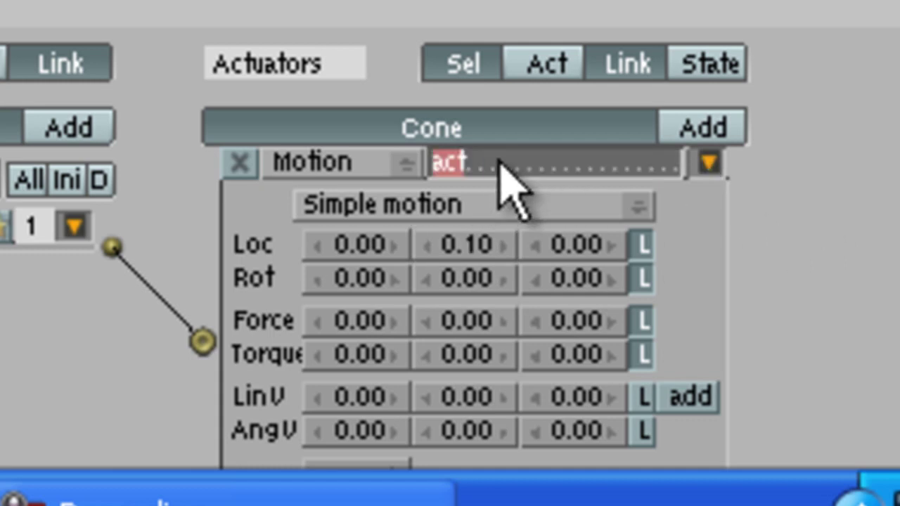
text(mov)
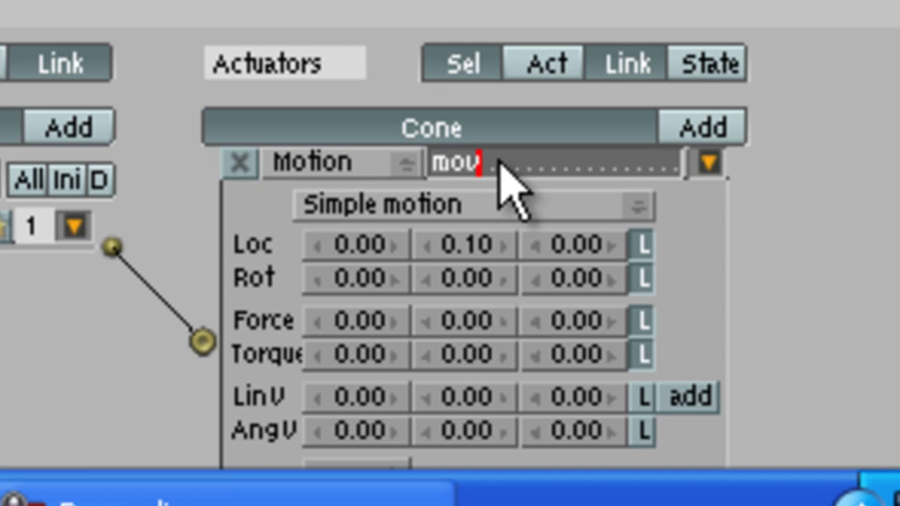
text(e forward)
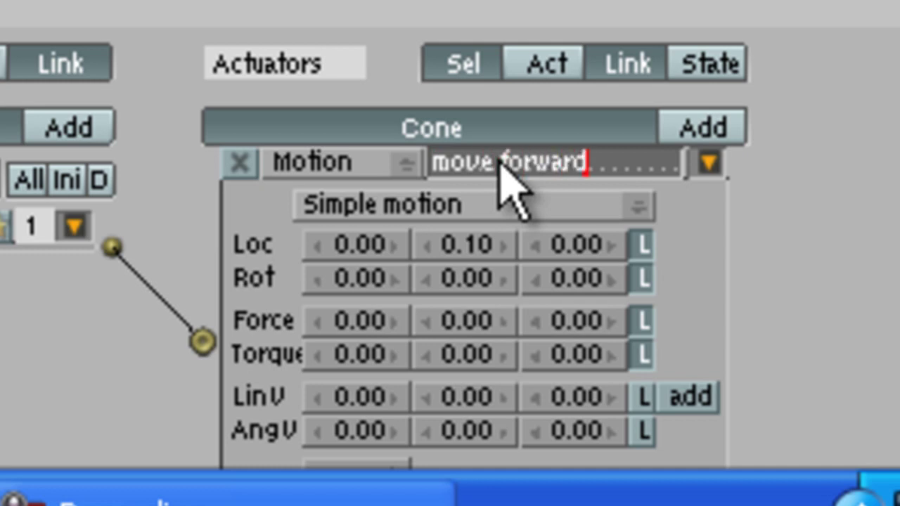
key(Return)
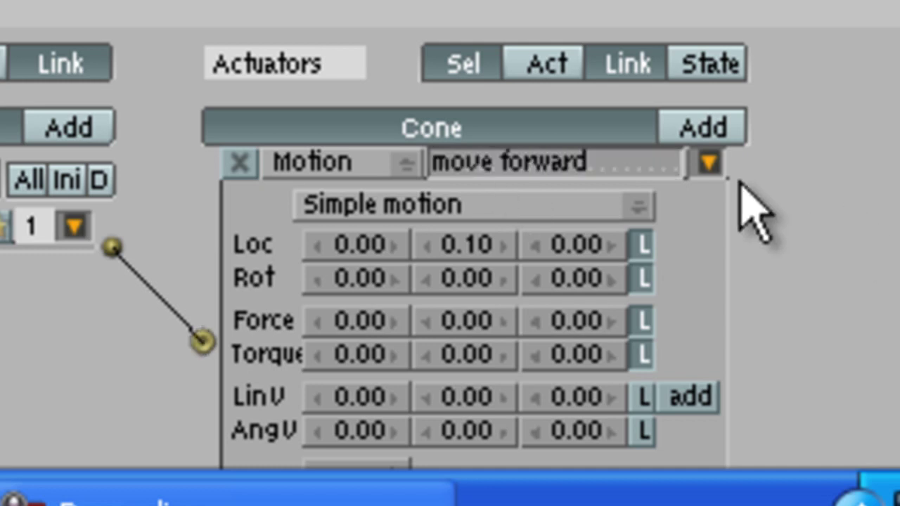
click(708, 163)
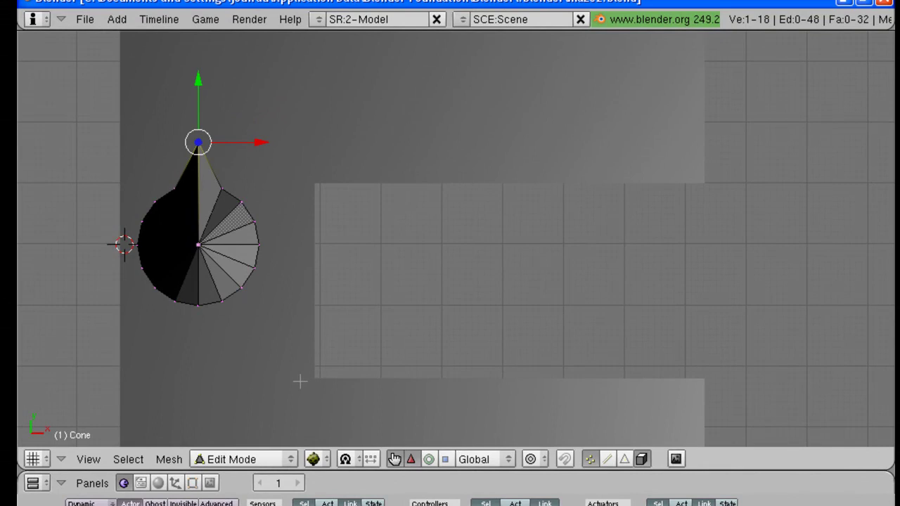
- Return to Object Mode and start the game with P
click(289, 459)
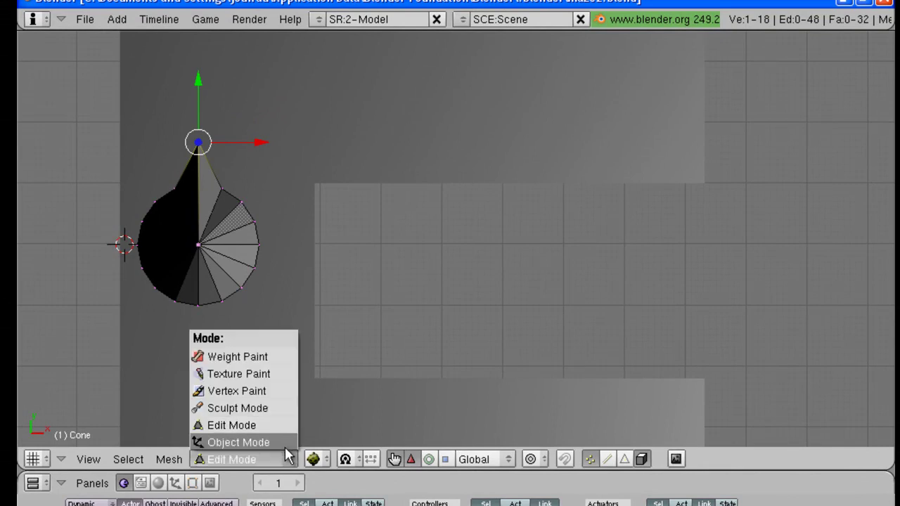
click(284, 443)
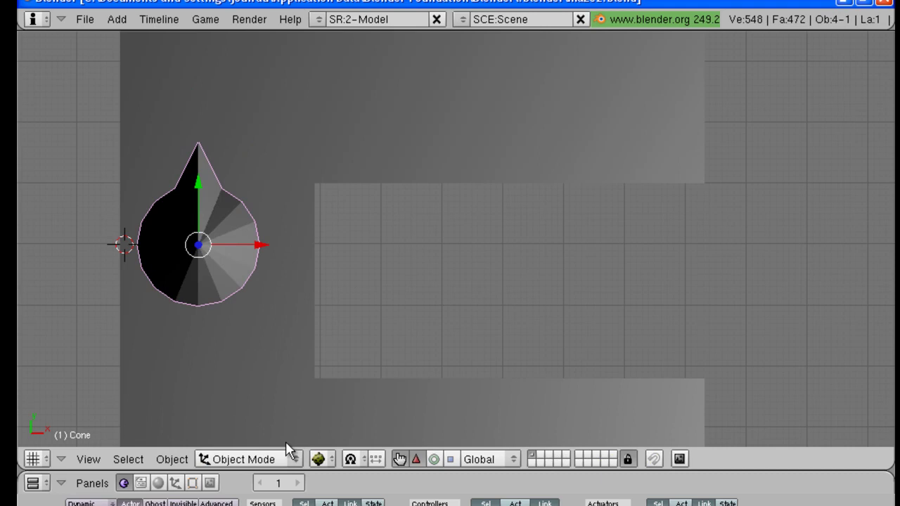
key(p)
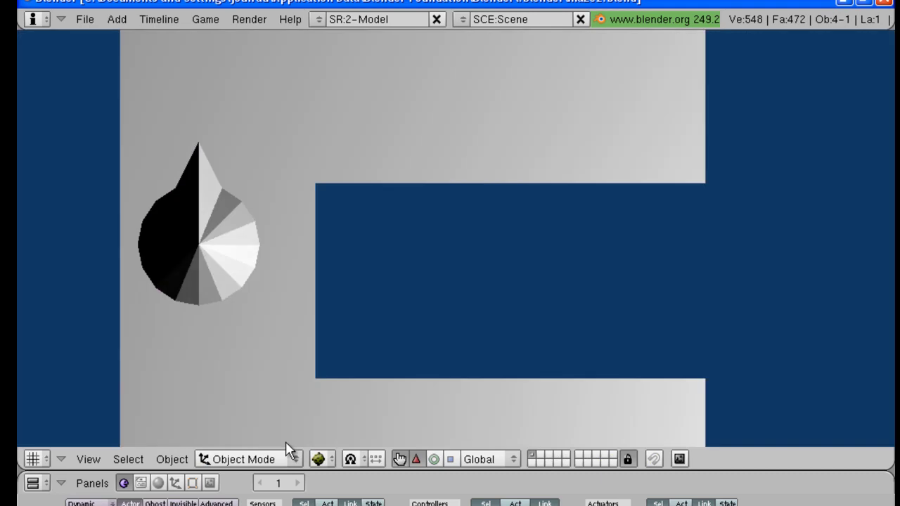
- Drive the cone through the maze with Up and Down arrows, then quit with Esc
key(Up)
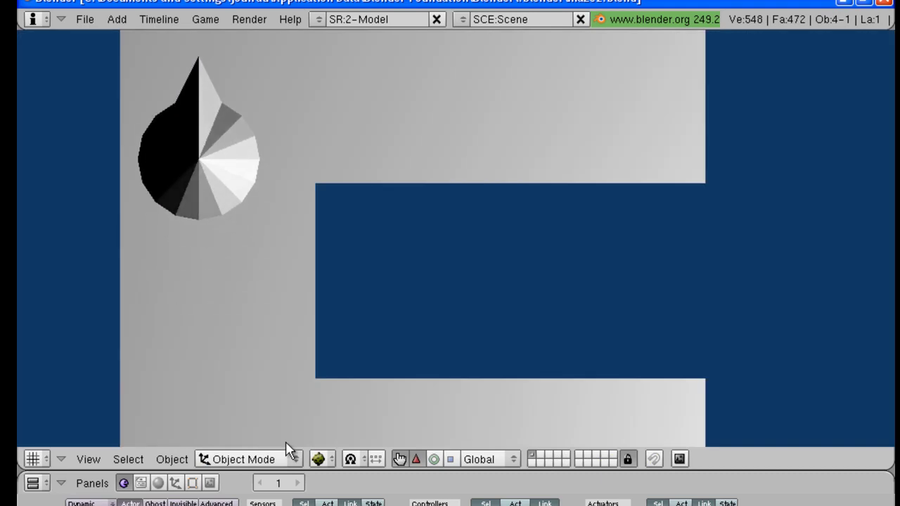
key(Up)
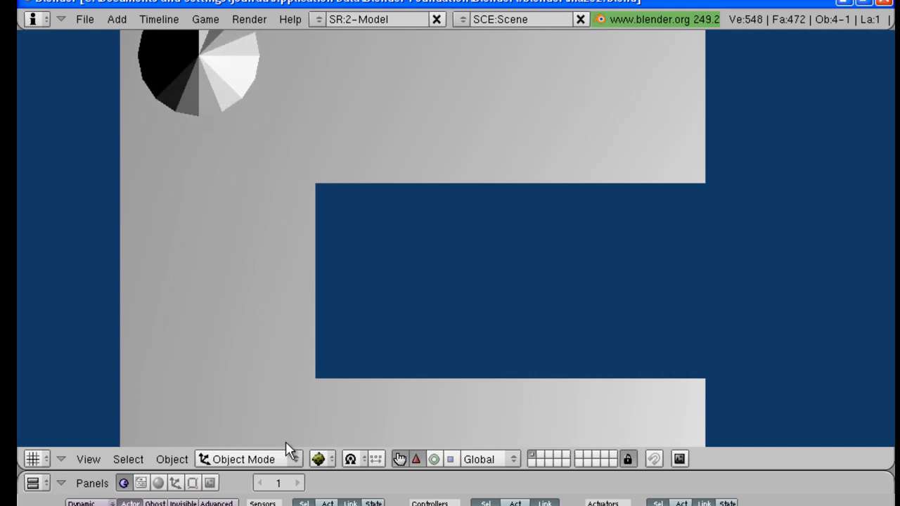
key(Up)
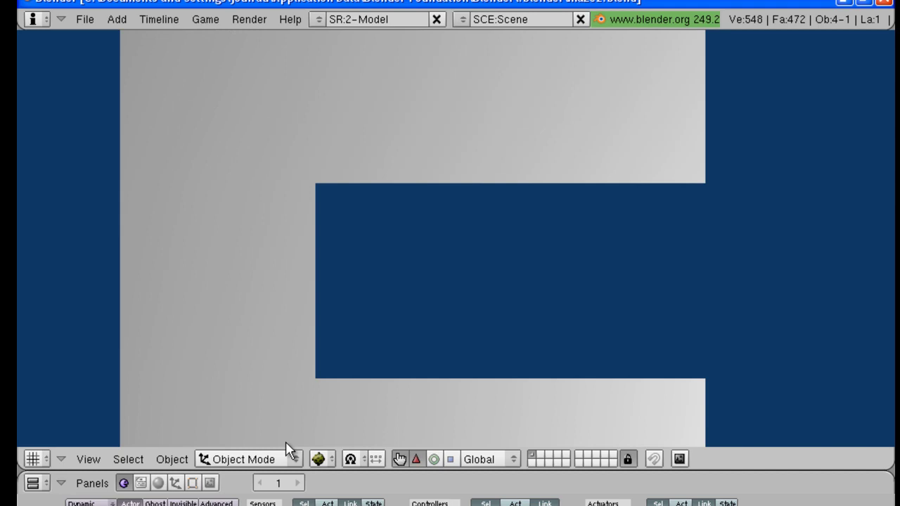
key(Down)
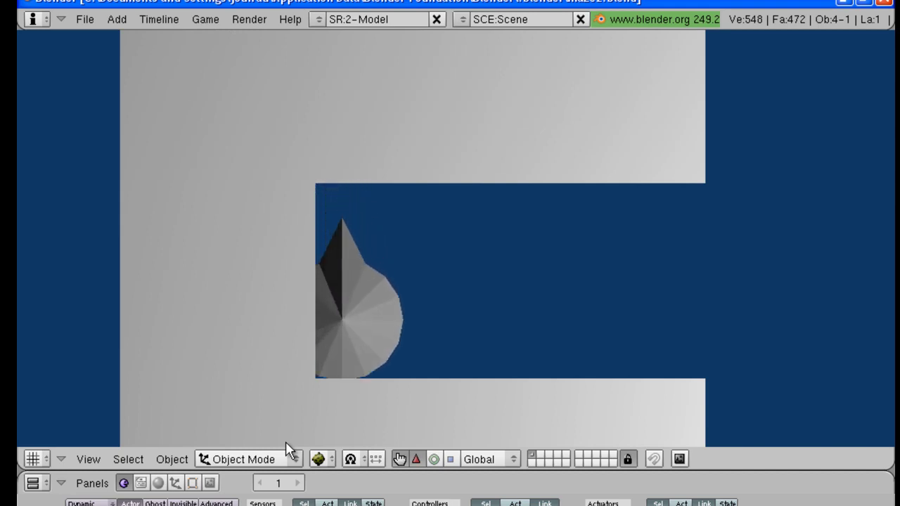
key(Down)
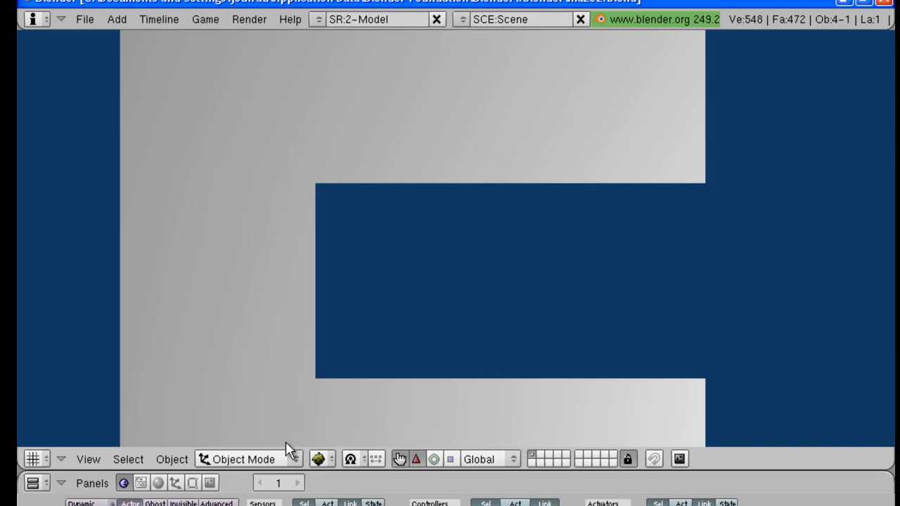
key(Escape)
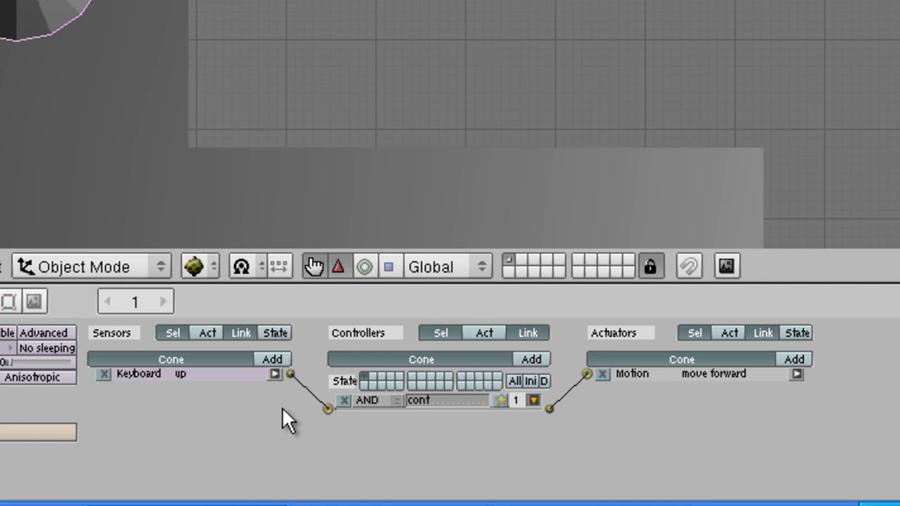
- Add sensors 'sensor', 'sensor1' and 'sensor2' below 'up' and enlarge the logic area
click(272, 359)
click(272, 360)
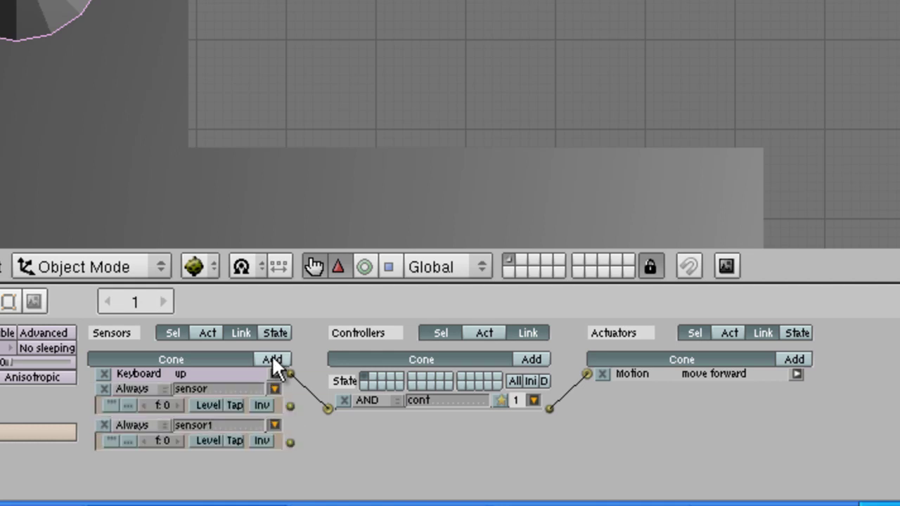
click(272, 360)
ctrl+scroll(293, 453, right, 2)
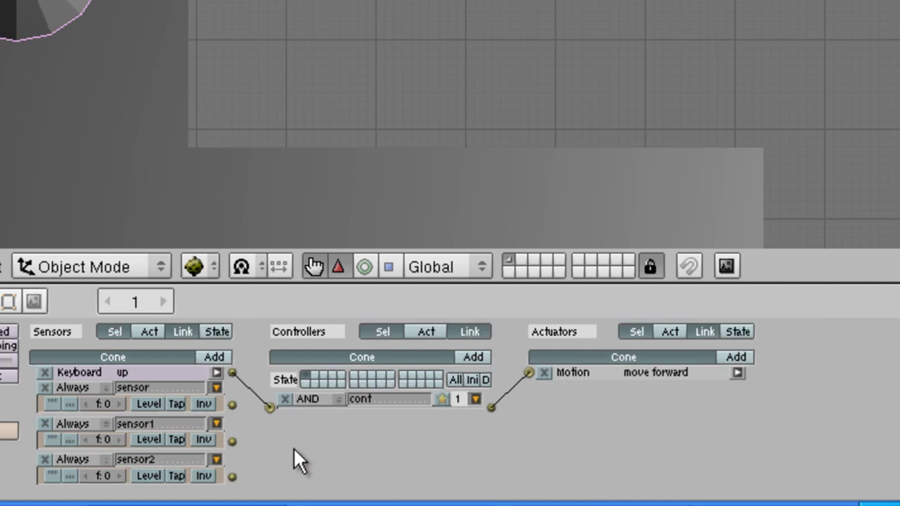
drag(317, 283, 333, 128)
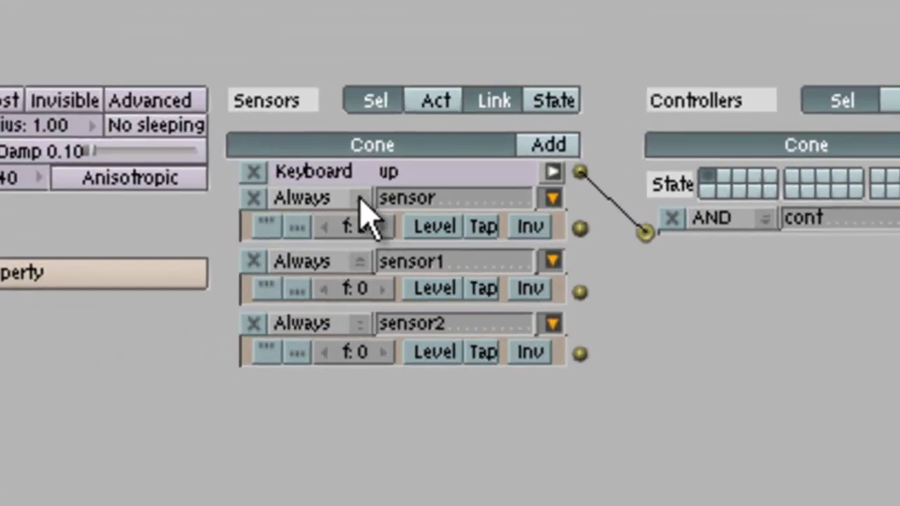
- Make the first new sensor a Keyboard sensor on Downarrow named 'down' and collapse it
click(105, 310)
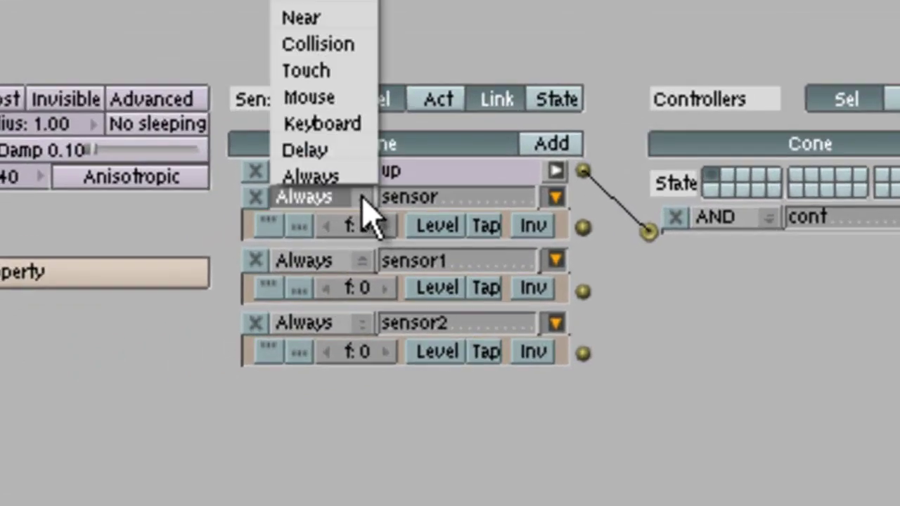
click(345, 122)
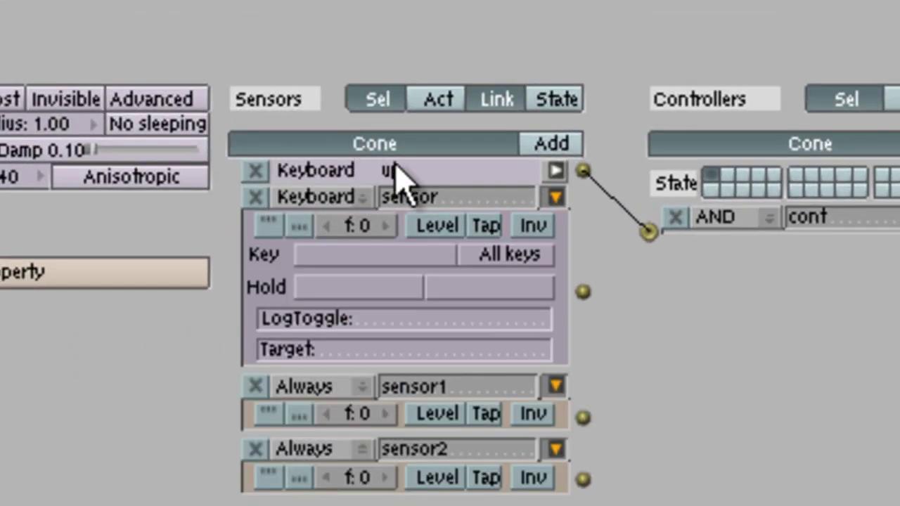
click(391, 261)
key(Down)
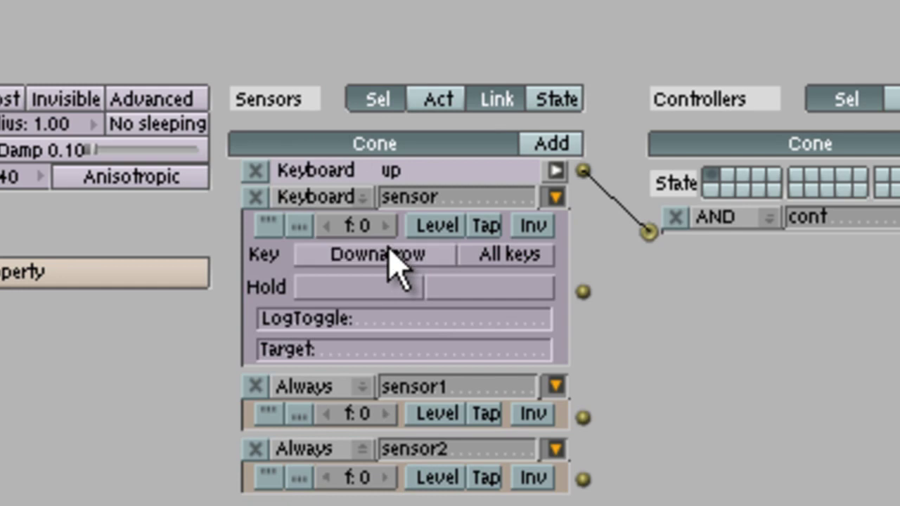
click(461, 197)
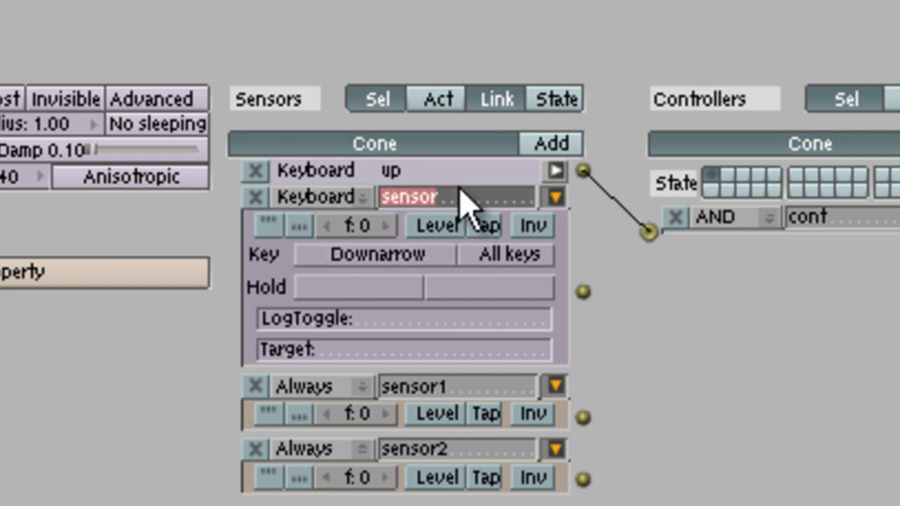
text(down)
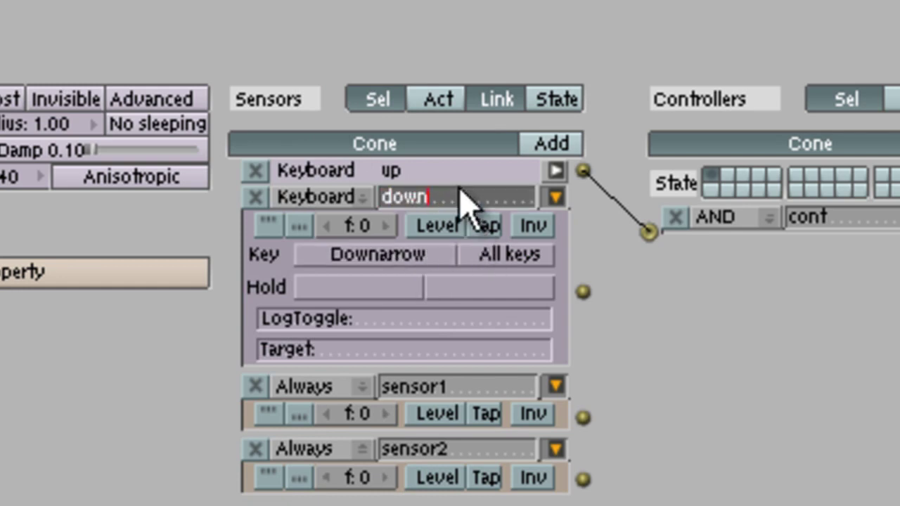
key(Return)
click(555, 200)
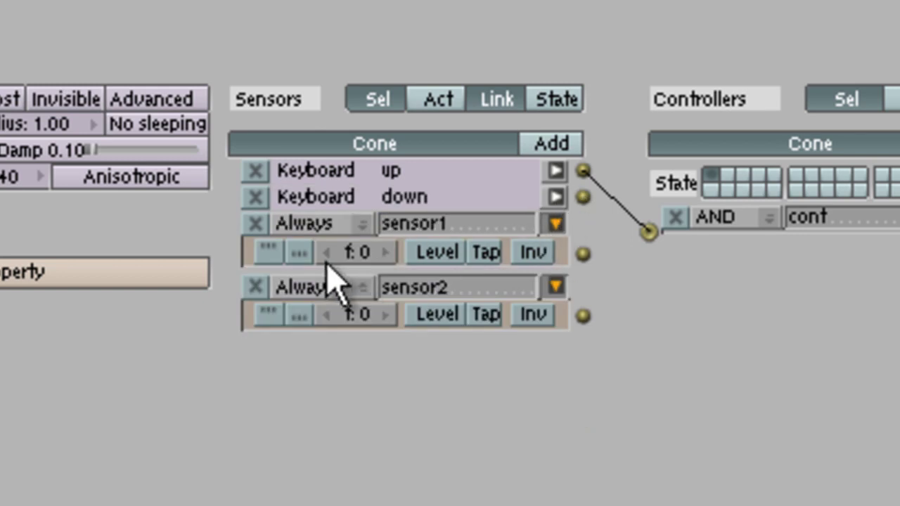
- Make sensor1 a Keyboard sensor on Leftarrow named 'left' and collapse it
click(362, 223)
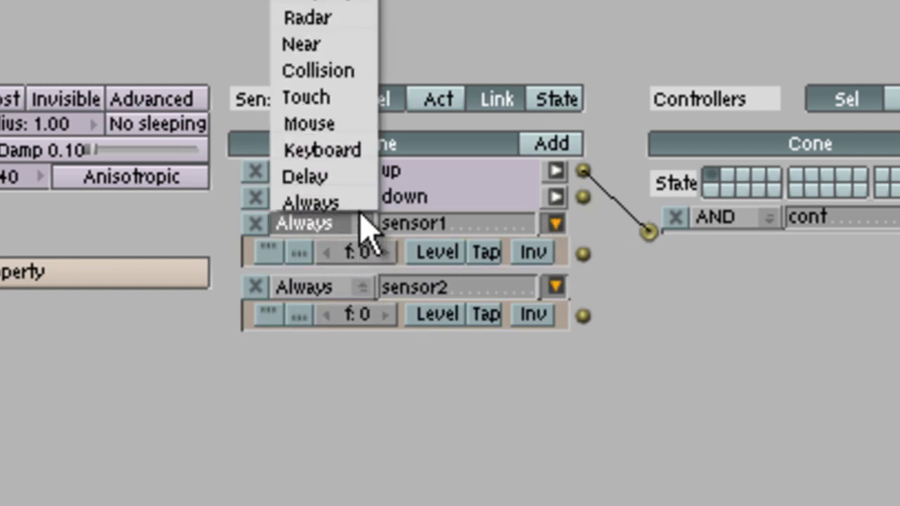
click(365, 149)
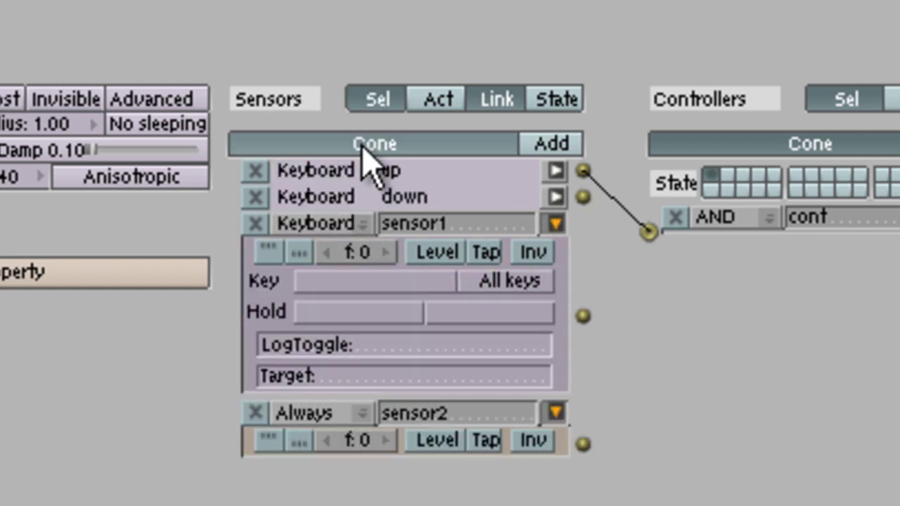
click(367, 285)
key(Left)
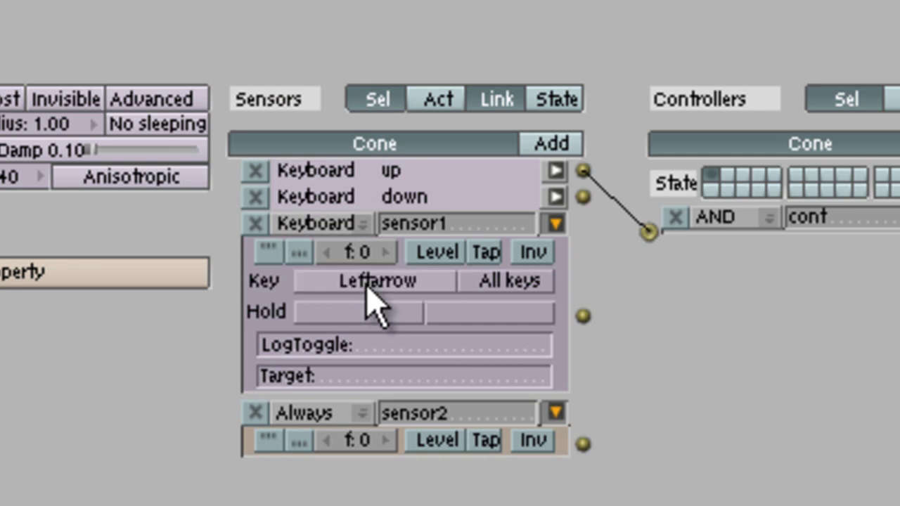
click(439, 223)
text(left)
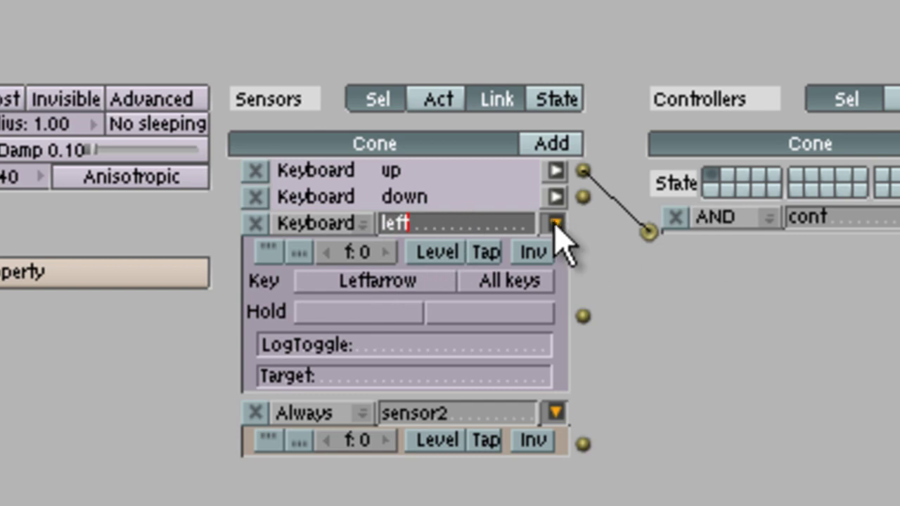
key(Return)
click(555, 224)
- Make sensor2 a Keyboard sensor on Rightarrow named 'right' and collapse it
click(318, 249)
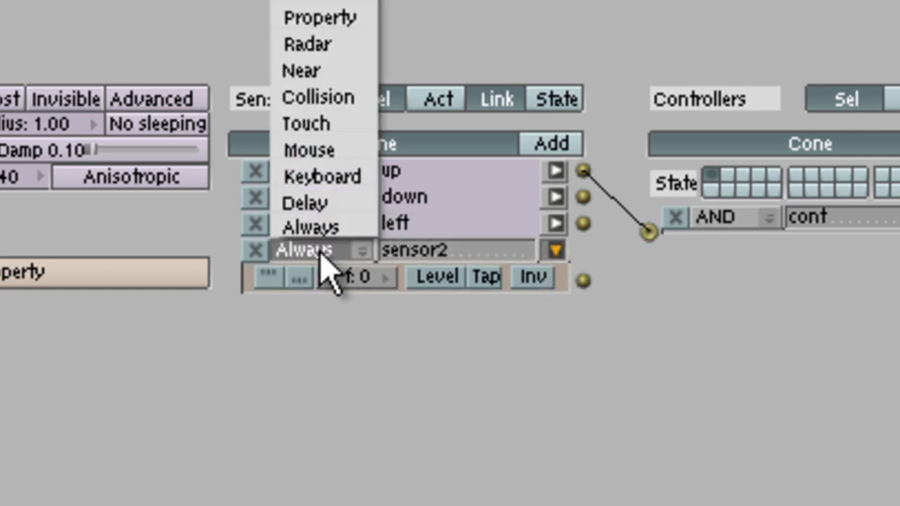
click(337, 250)
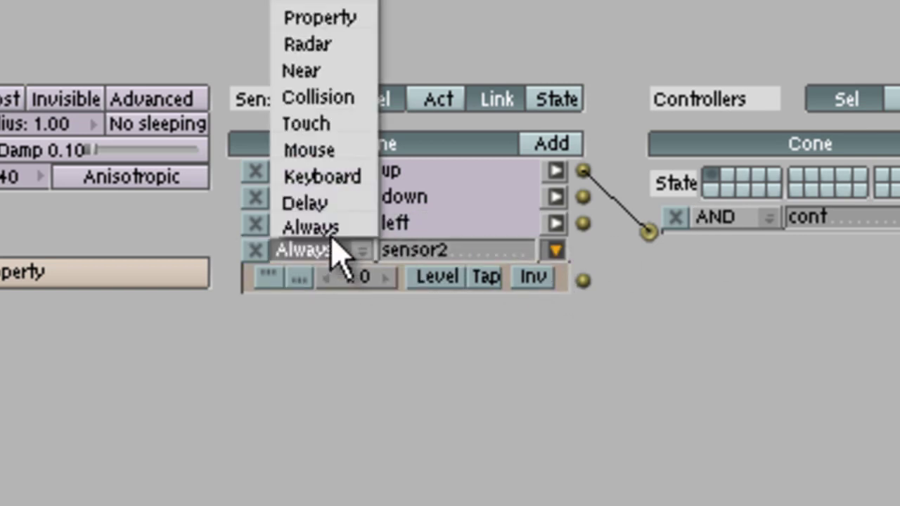
click(330, 176)
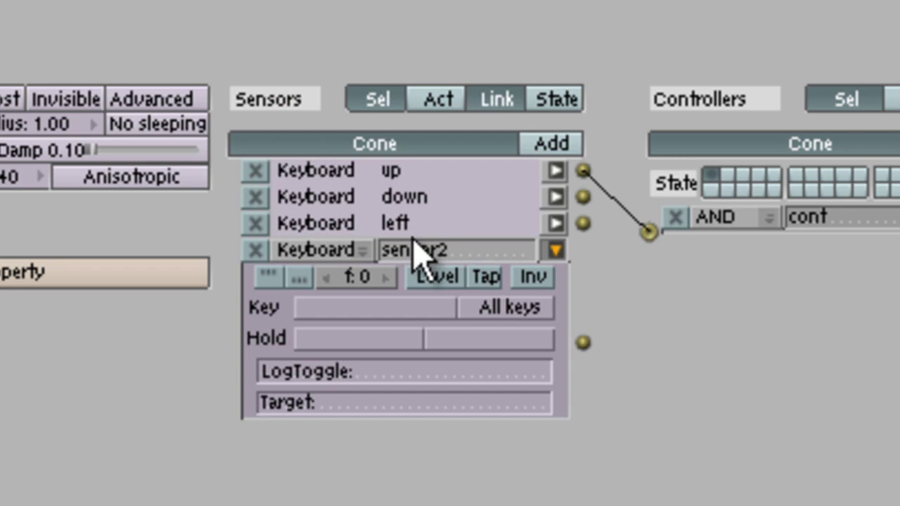
click(388, 309)
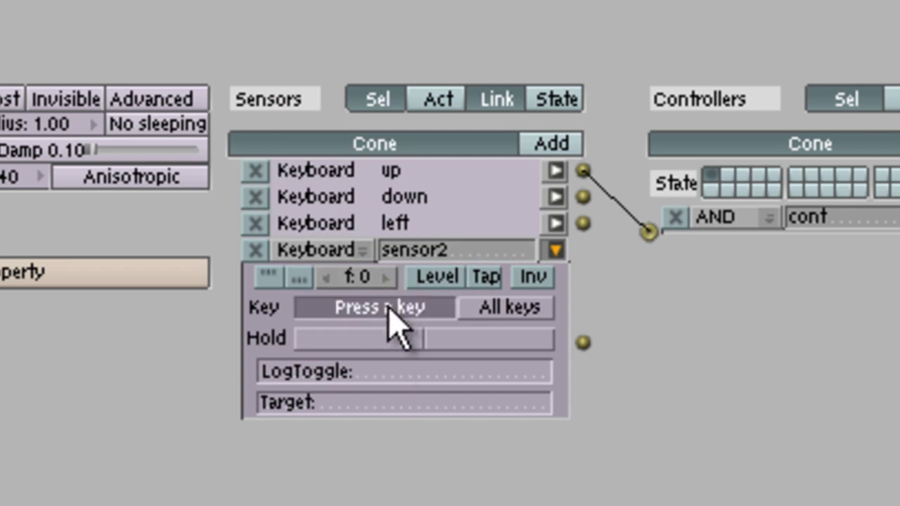
key(Right)
click(441, 250)
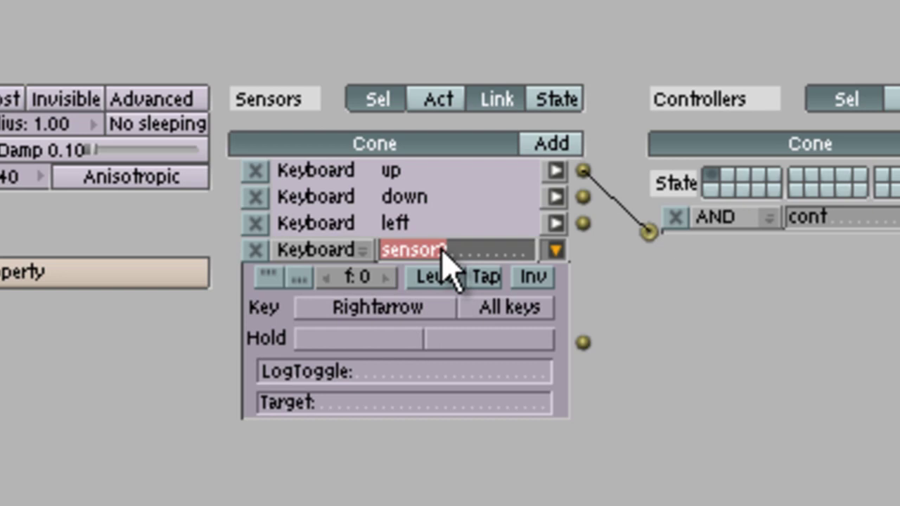
text(rih)
key(BackSpace)
text(ght)
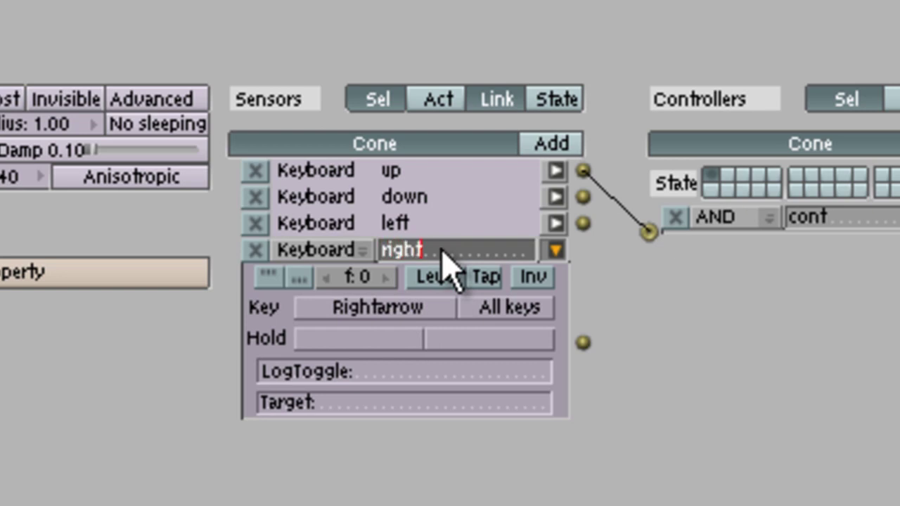
click(556, 249)
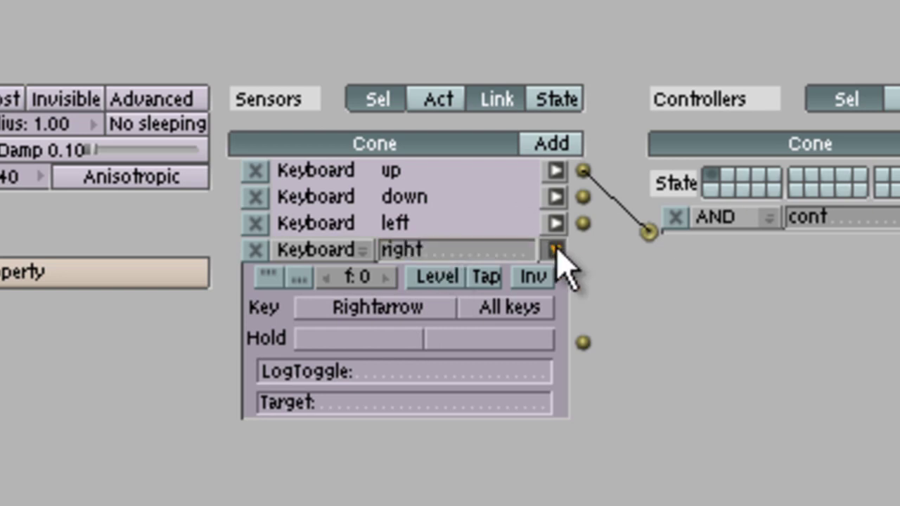
click(556, 250)
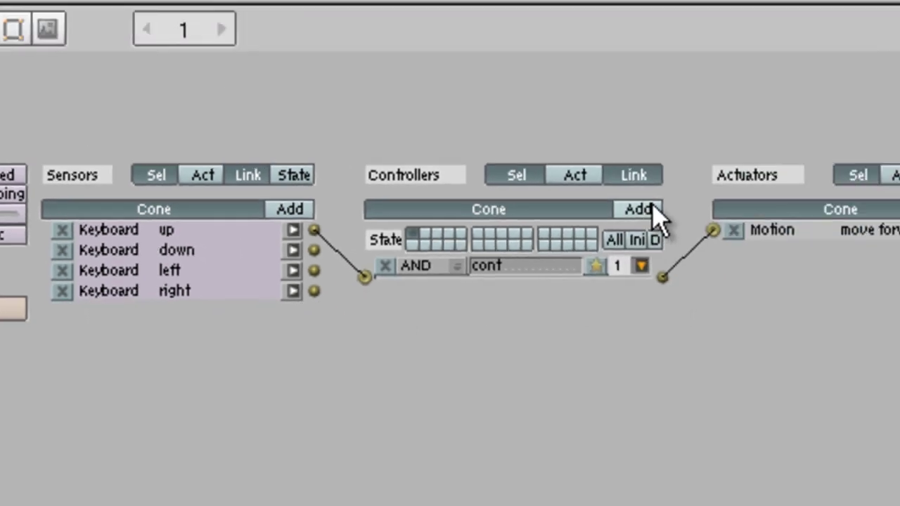
- Add three more AND controllers (cont1–cont3) and a second Motion actuator to the cone
click(569, 223)
click(566, 222)
click(565, 221)
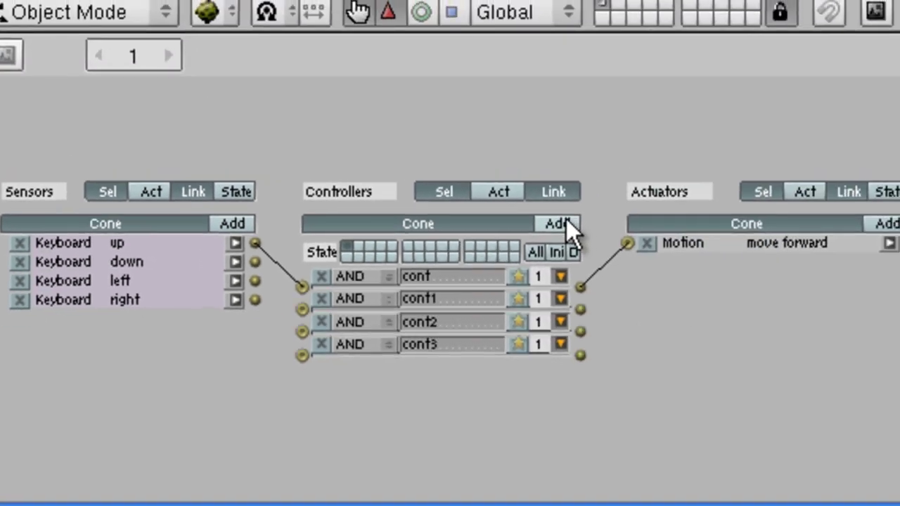
click(887, 224)
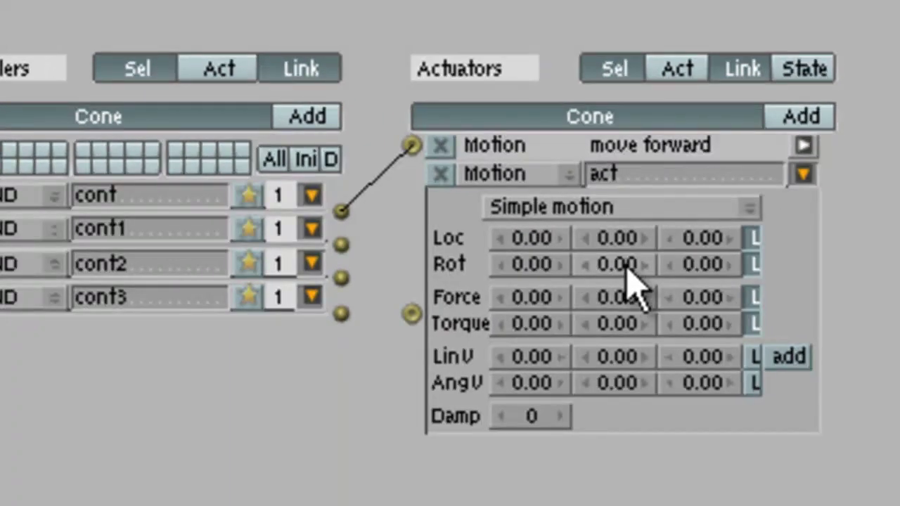
- Name the new actuator 'move backwards', set its Loc Y to -0.10, and collapse it
click(655, 177)
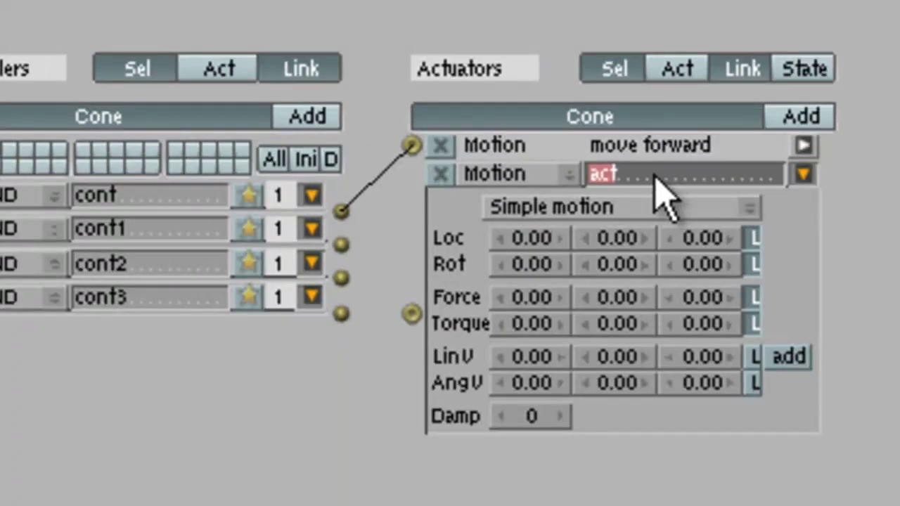
text(move back)
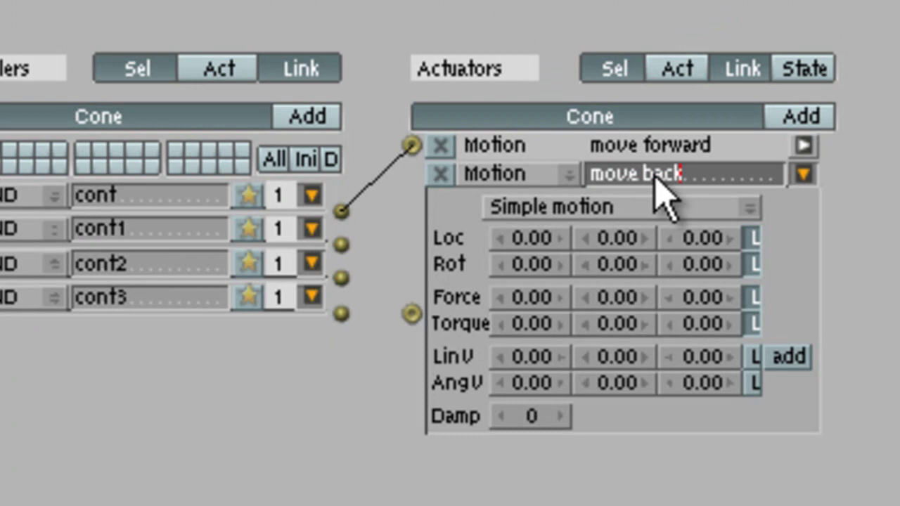
text(wards)
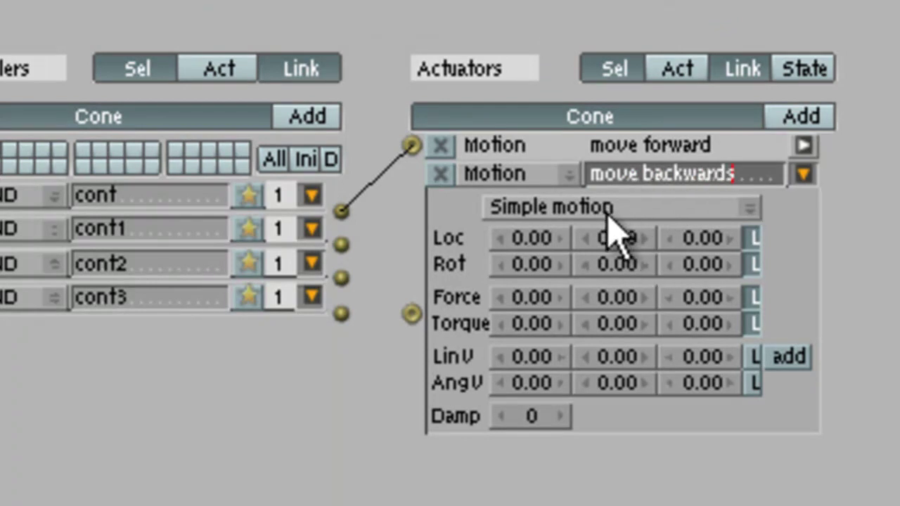
key(Return)
click(629, 238)
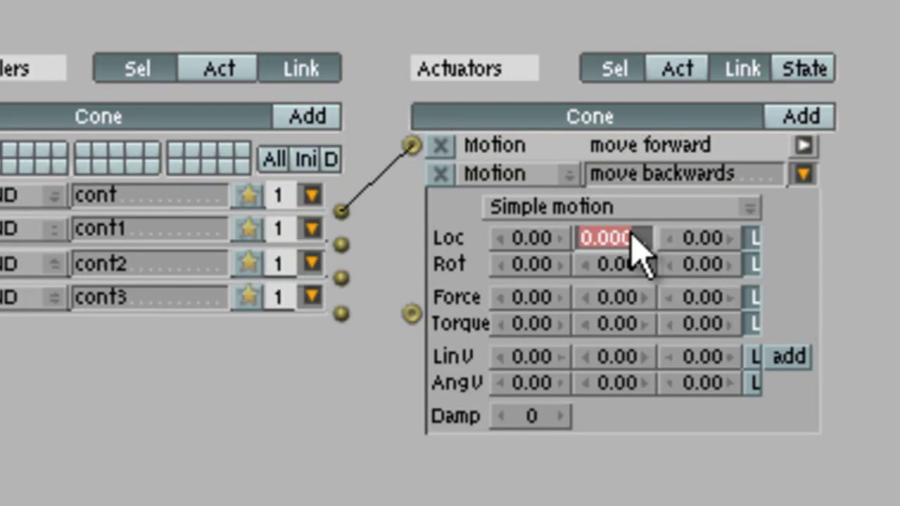
text(-)
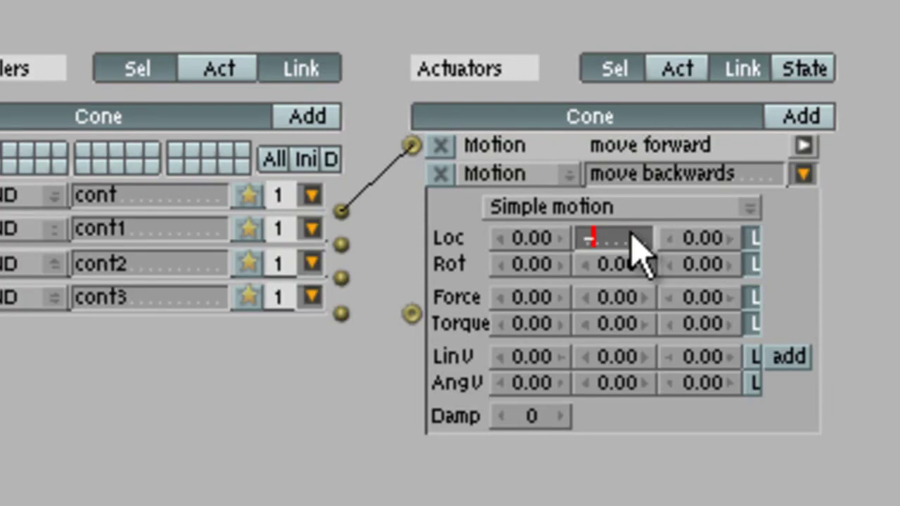
text(.1)
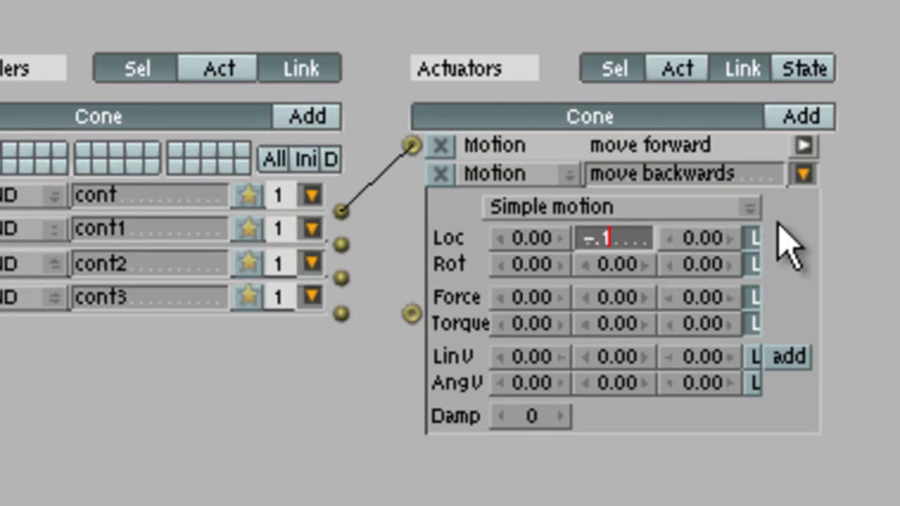
key(Return)
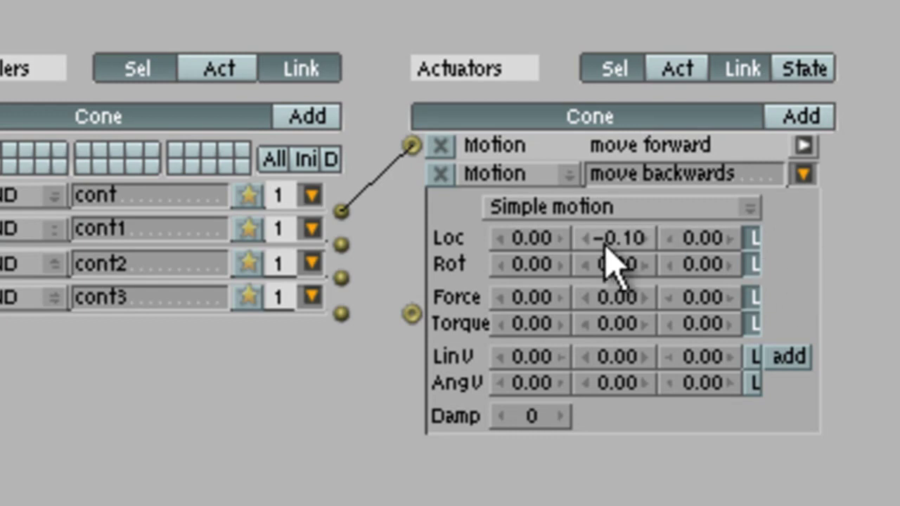
click(803, 174)
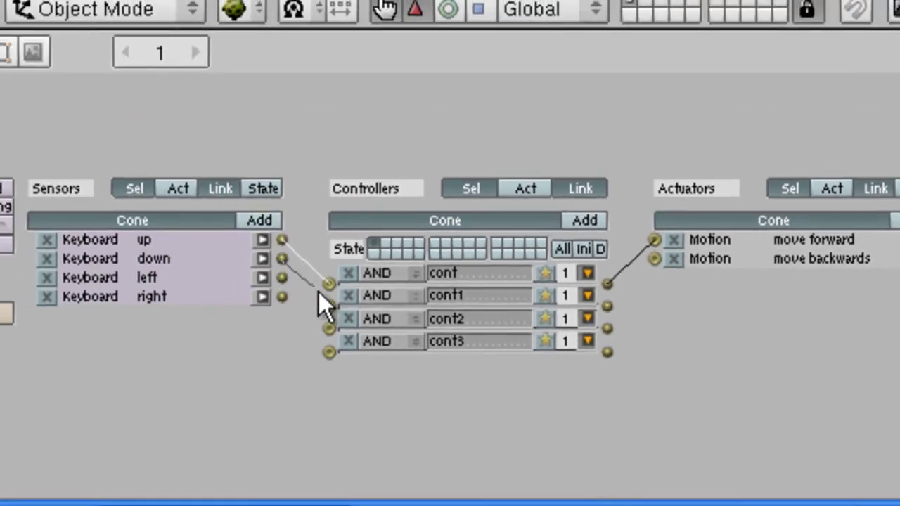
- Connect the 'down' sensor to cont1 and cont1 to the 'move backwards' actuator
drag(318, 292, 329, 306)
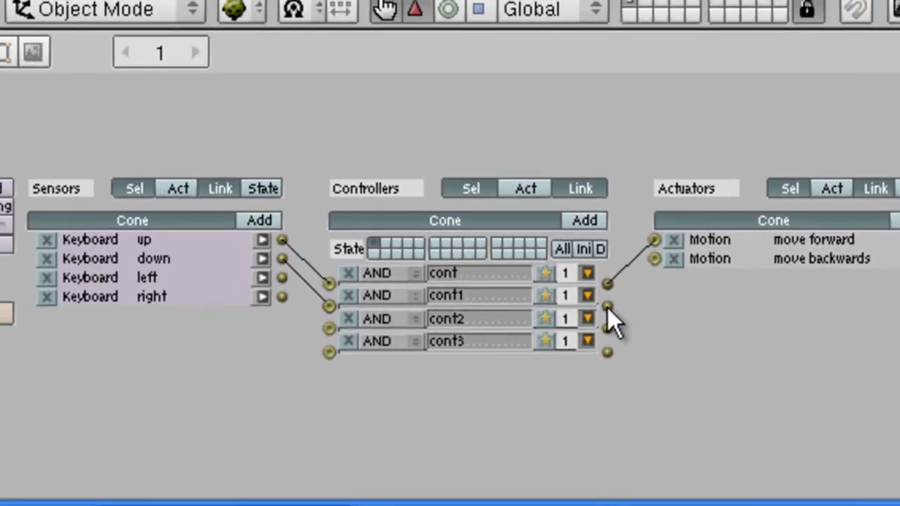
drag(607, 306, 652, 258)
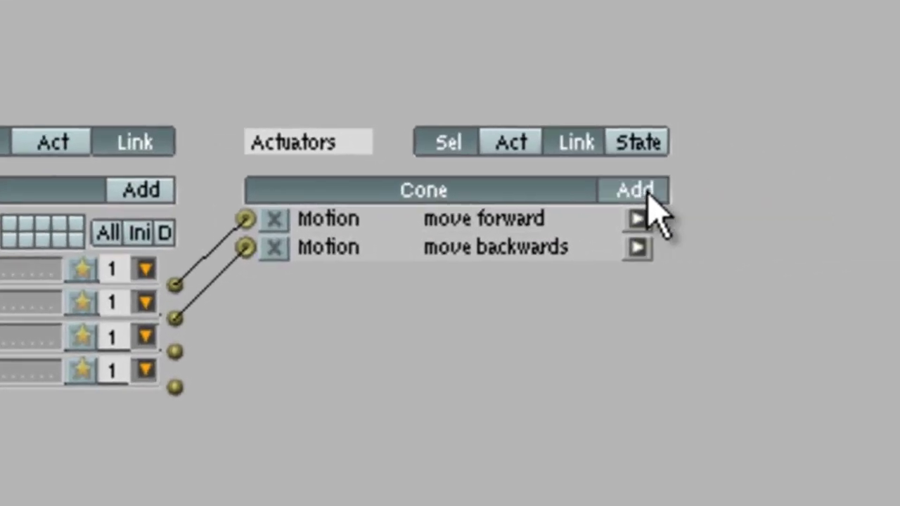
- Add a new Motion actuator with Z torque 2.00
click(648, 197)
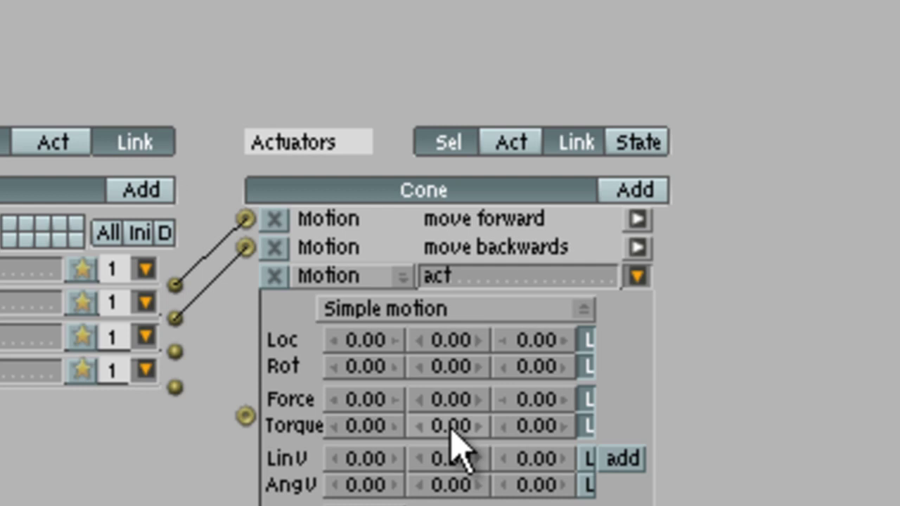
click(531, 426)
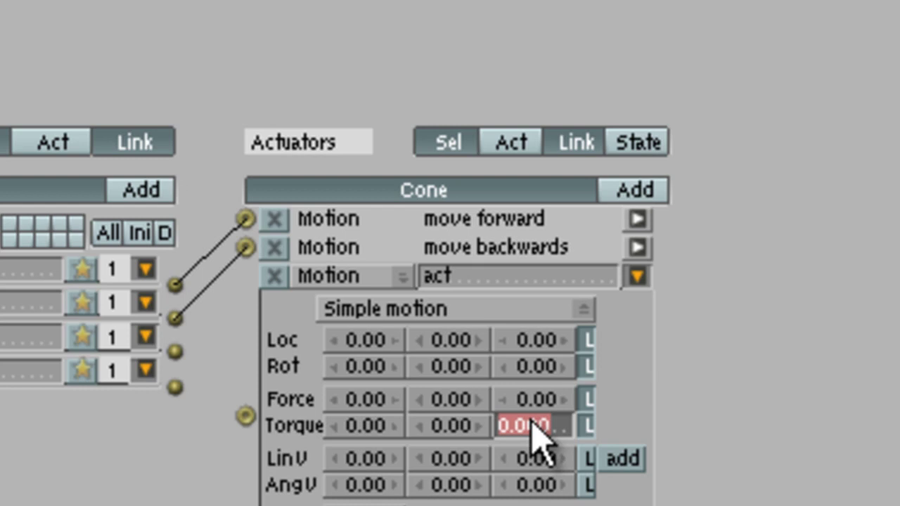
text(2)
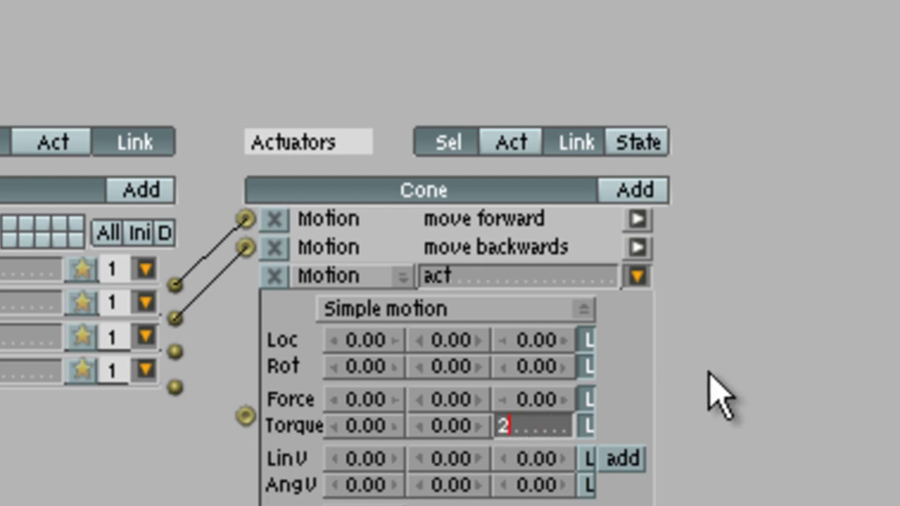
key(Return)
- Name the actuator 'turn left', collapse it, and link cont2 to it
click(472, 276)
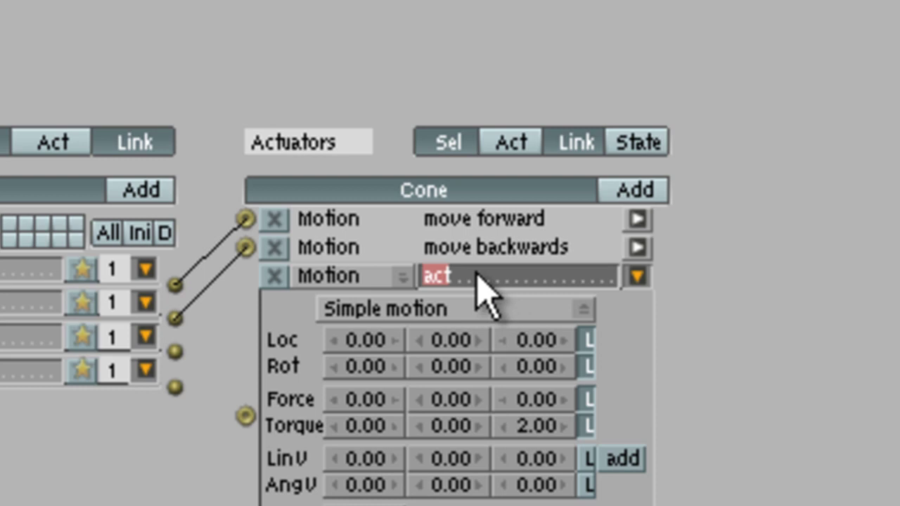
text(turn)
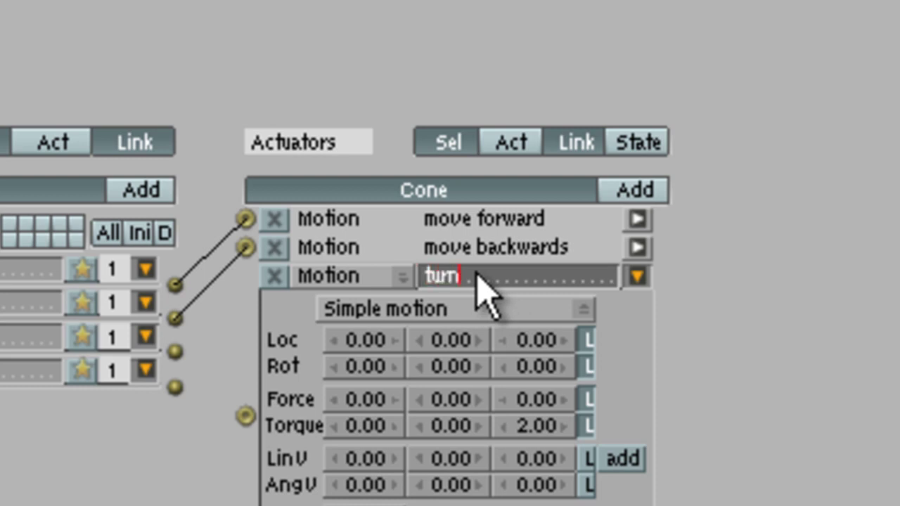
text( left)
click(639, 281)
click(640, 280)
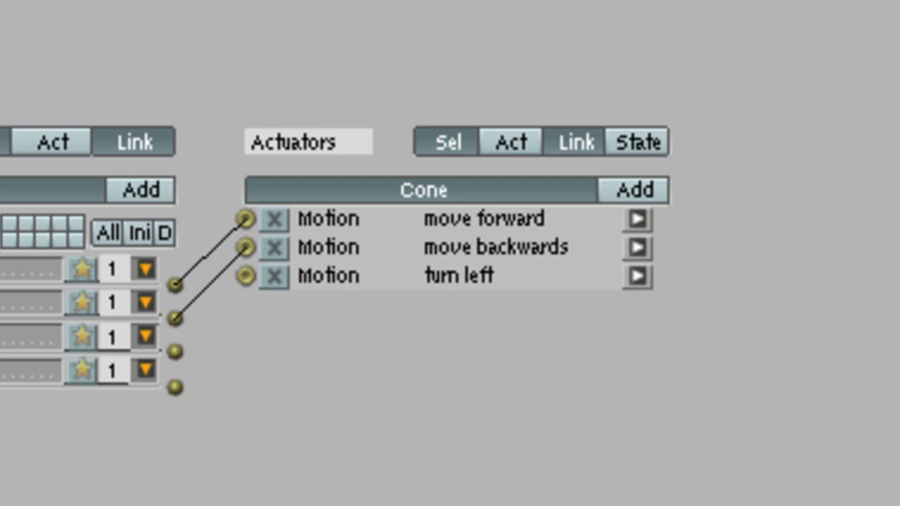
mouse_move(174, 351)
mouse_down()
mouse_move(253, 265)
mouse_move(246, 275)
mouse_up()
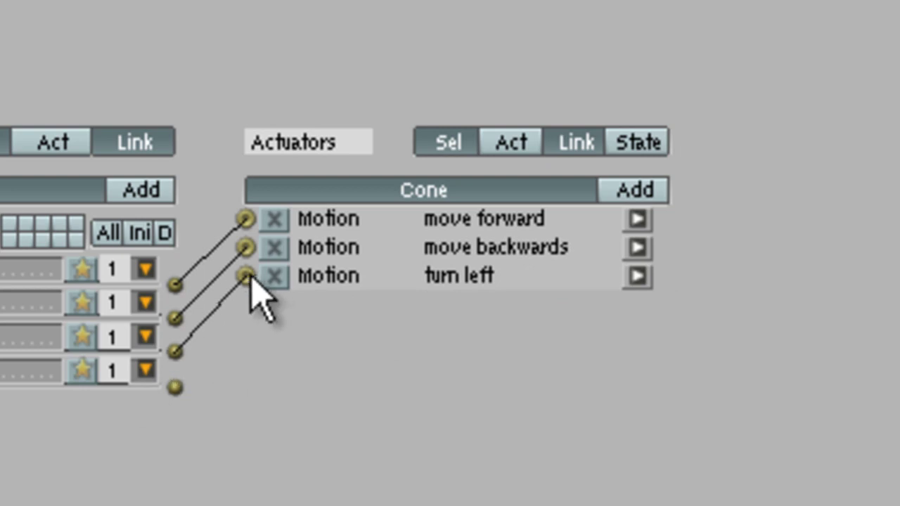
click(636, 190)
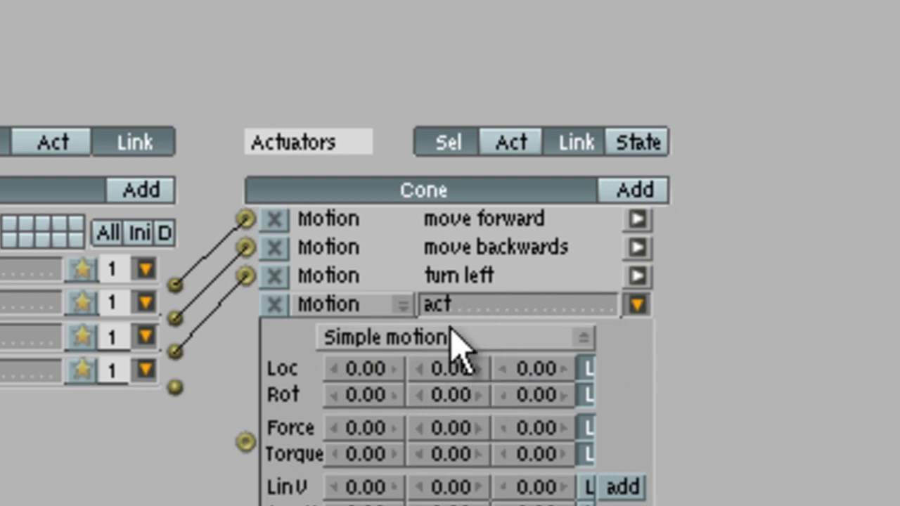
- Set the fourth Motion actuator's Z torque to -2.00 and rename it 'turn right'
click(548, 456)
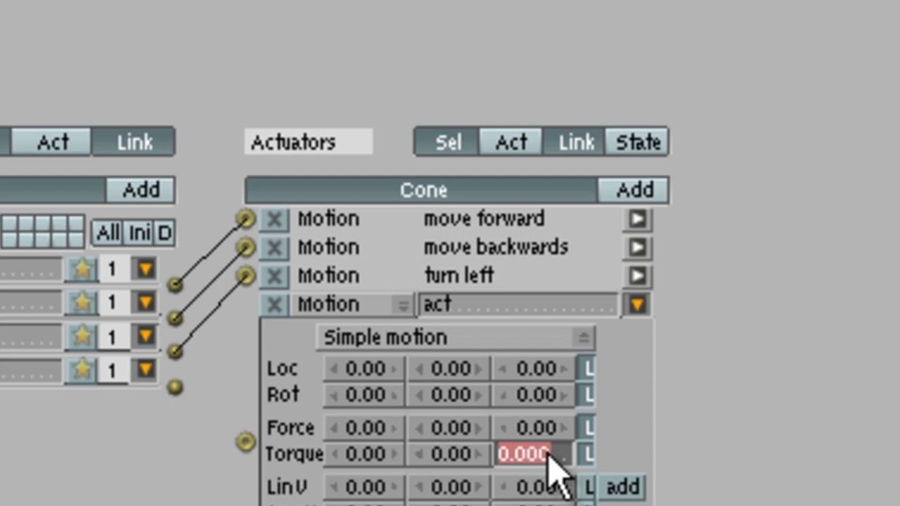
text(-2)
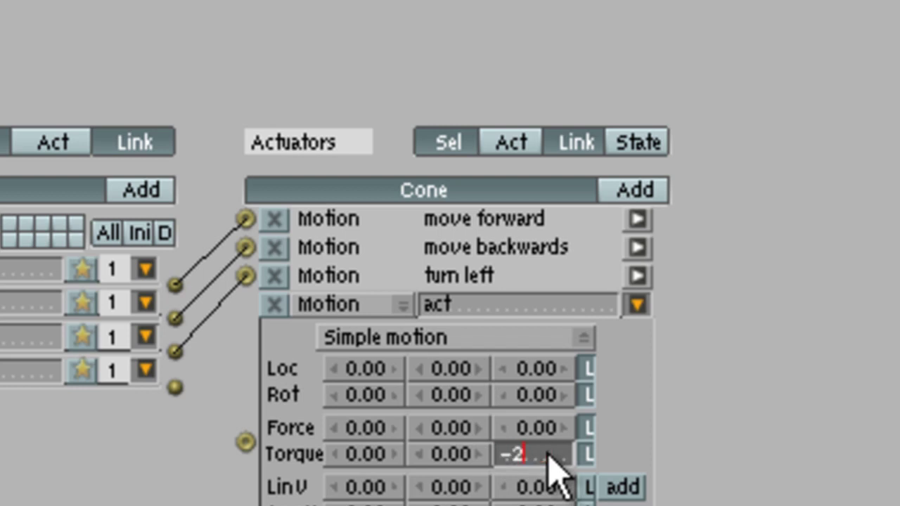
key(Return)
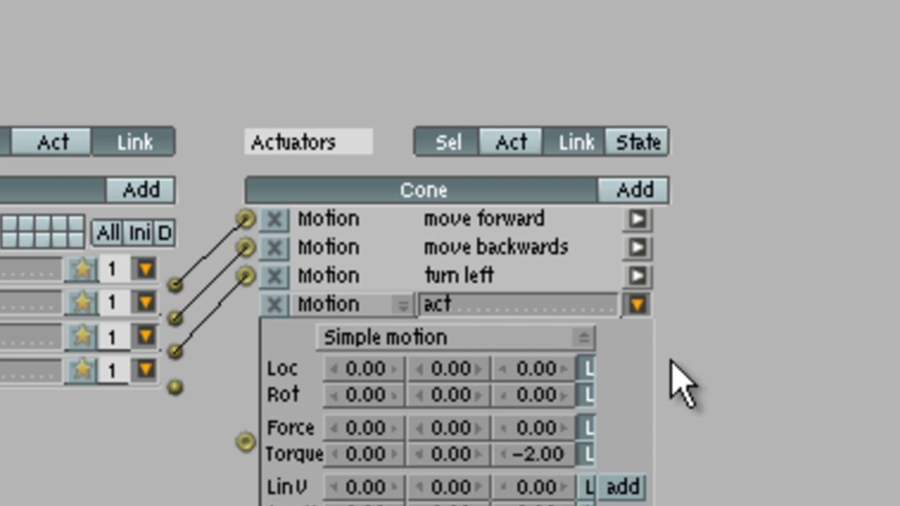
click(506, 306)
text(turn)
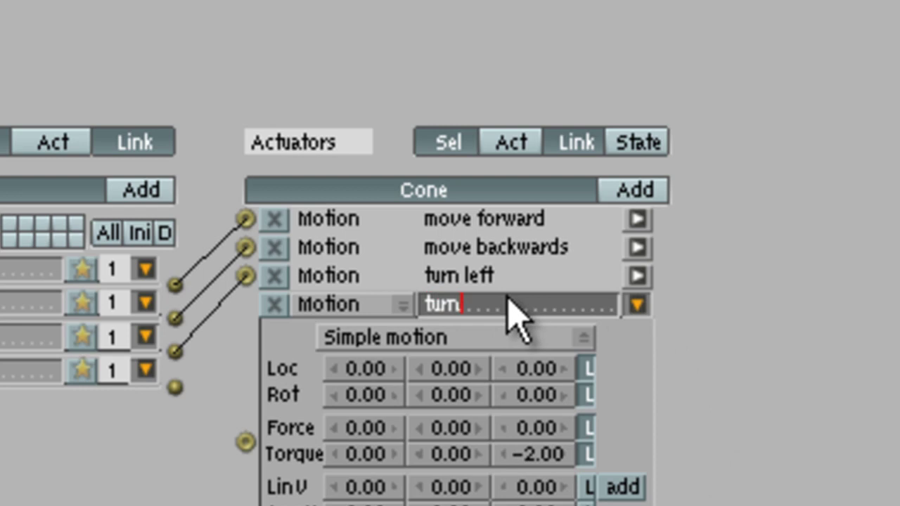
text( right)
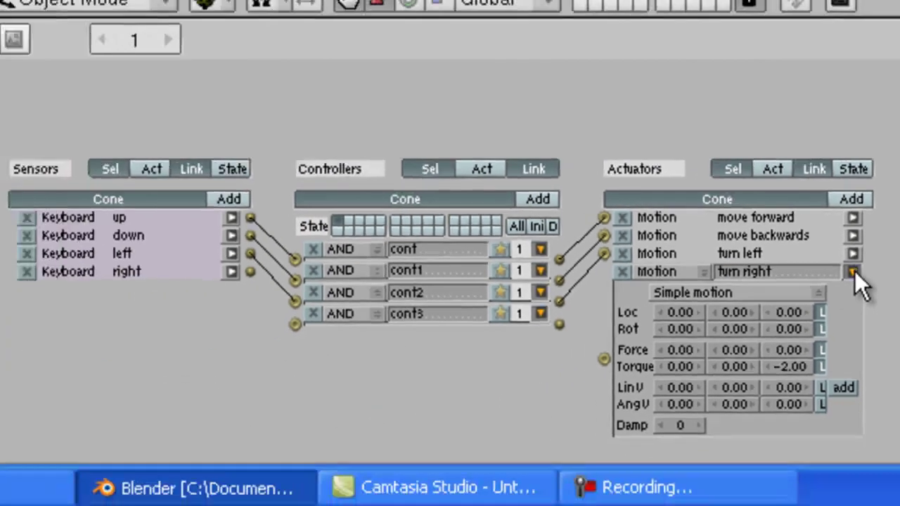
- Collapse 'turn right' and wire the 'right' sensor through cont3 to it
click(637, 304)
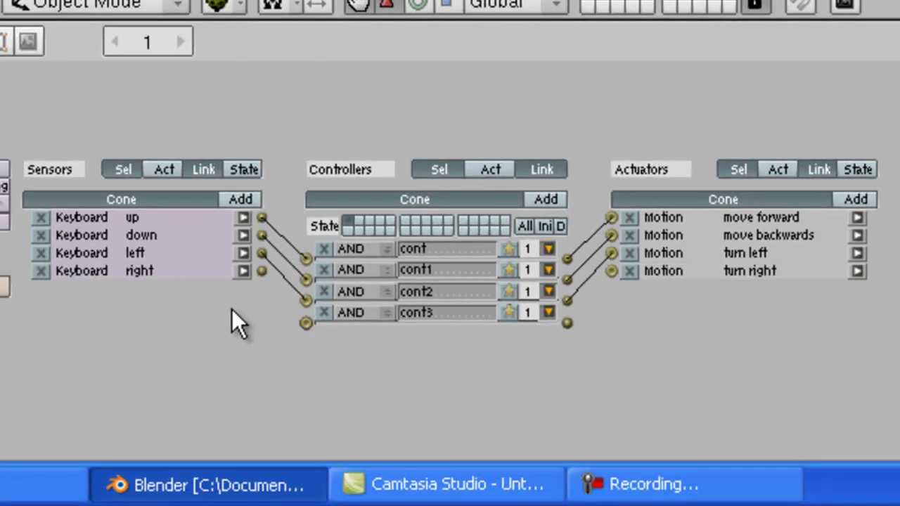
drag(261, 271, 303, 323)
drag(567, 321, 611, 270)
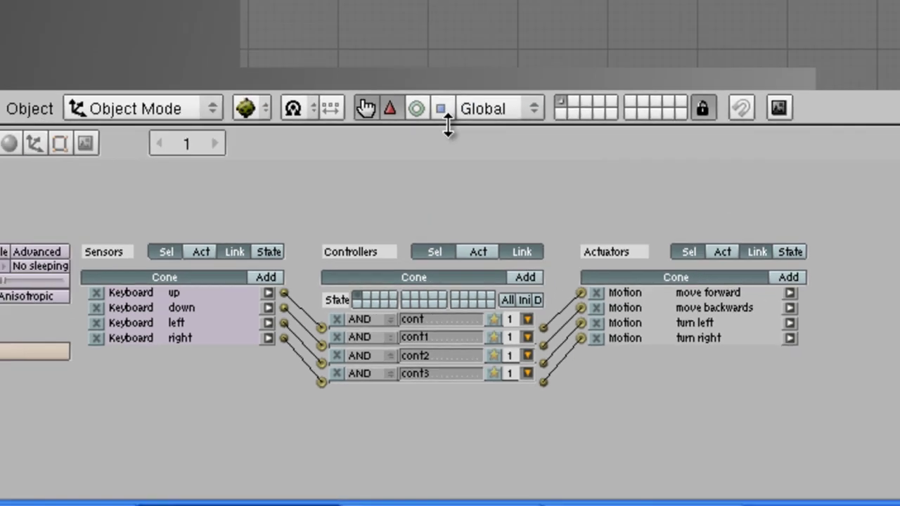
- Enlarge the 3D view, start the game with P, and drive the cone with the arrow keys
drag(447, 126, 452, 212)
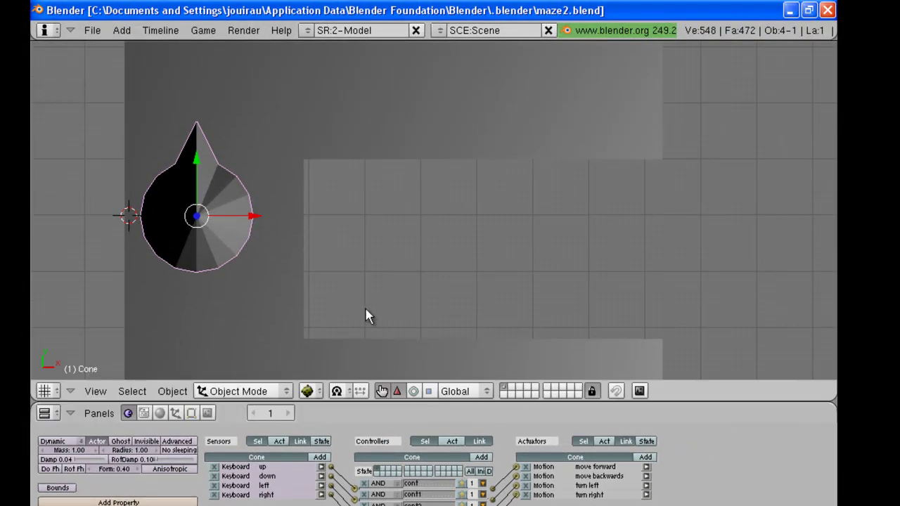
key(p)
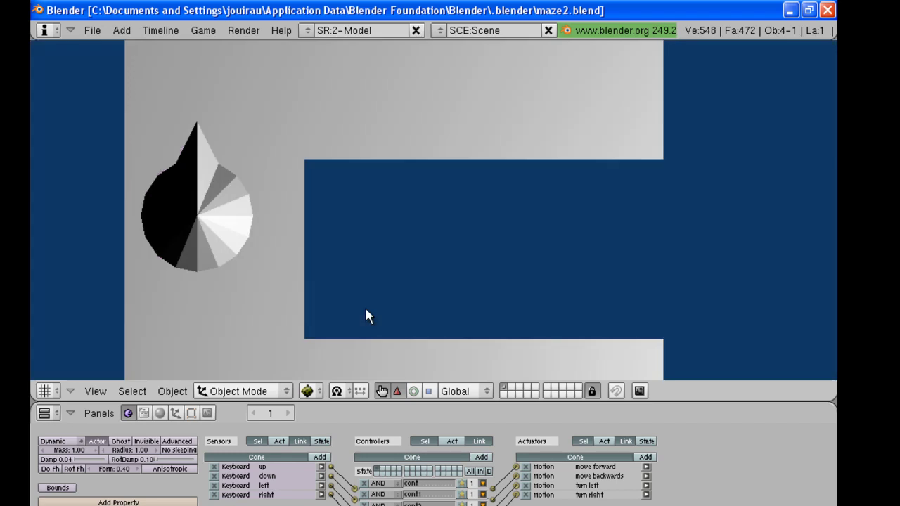
key(Right)
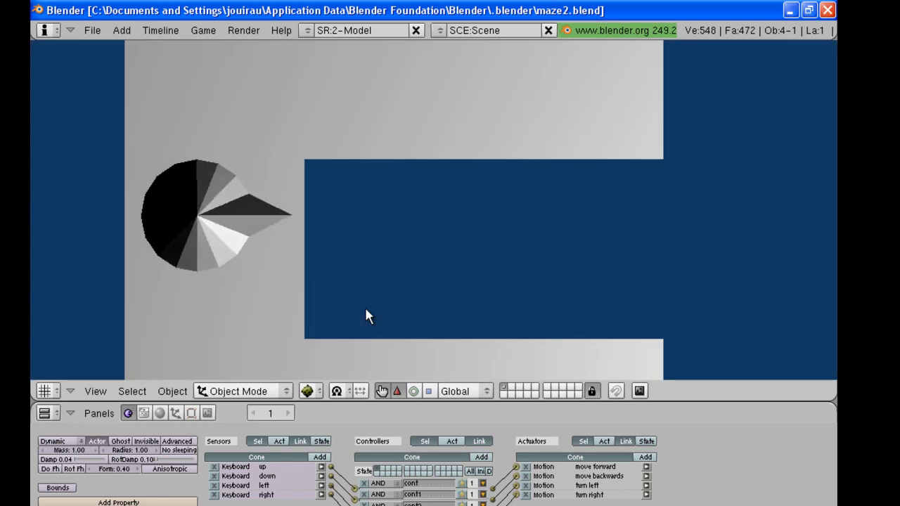
key(Left)
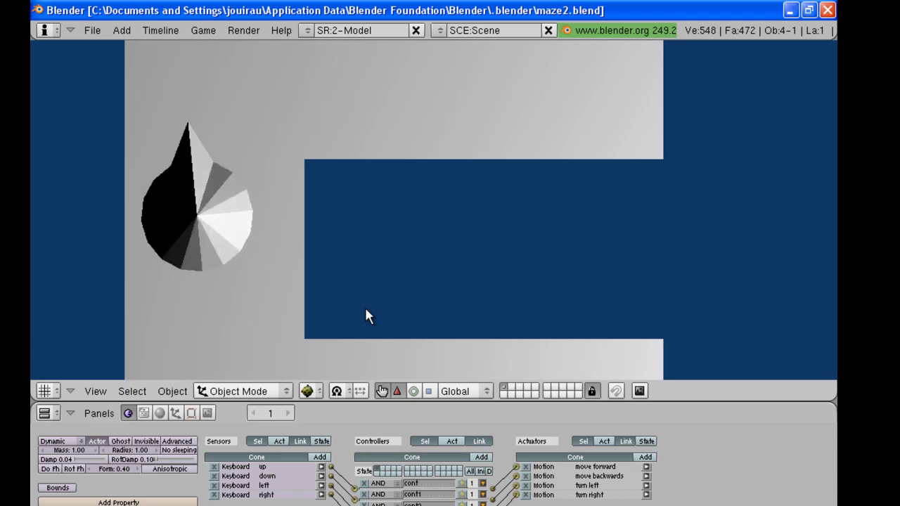
key(Up)
key(Down)
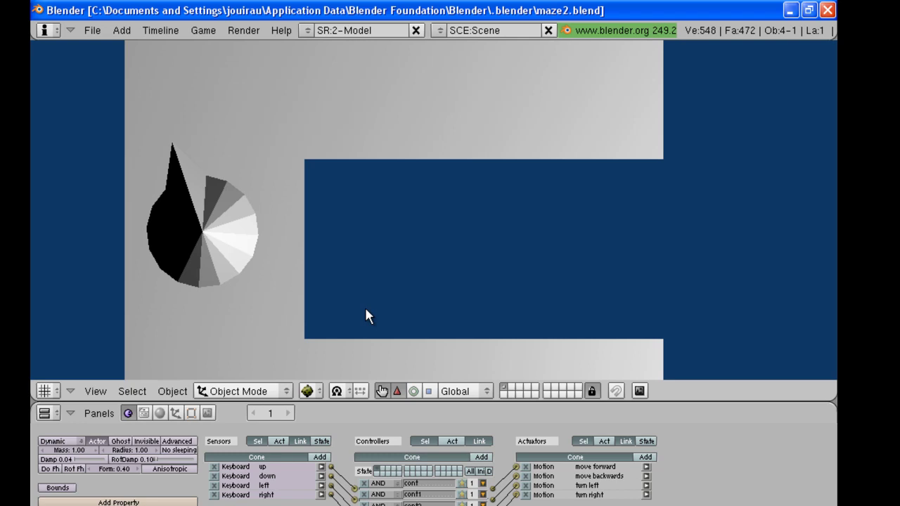
key(Left)
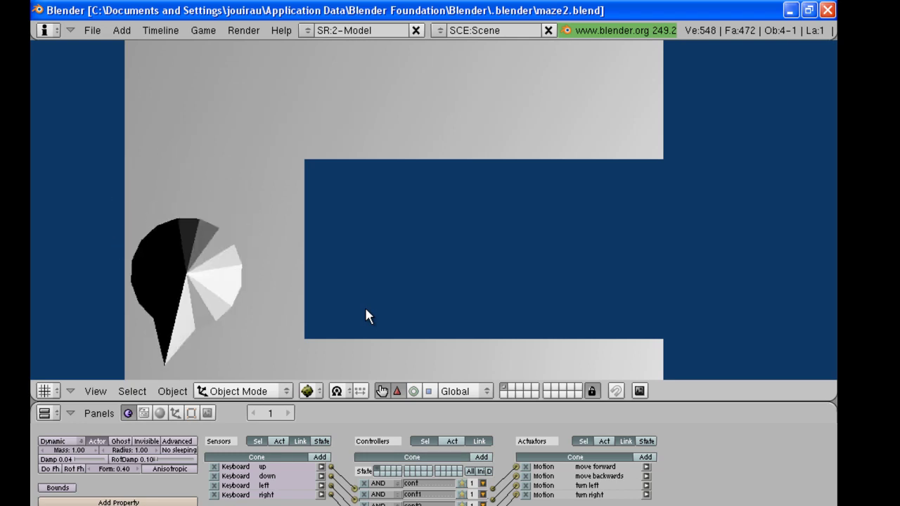
key(Left)
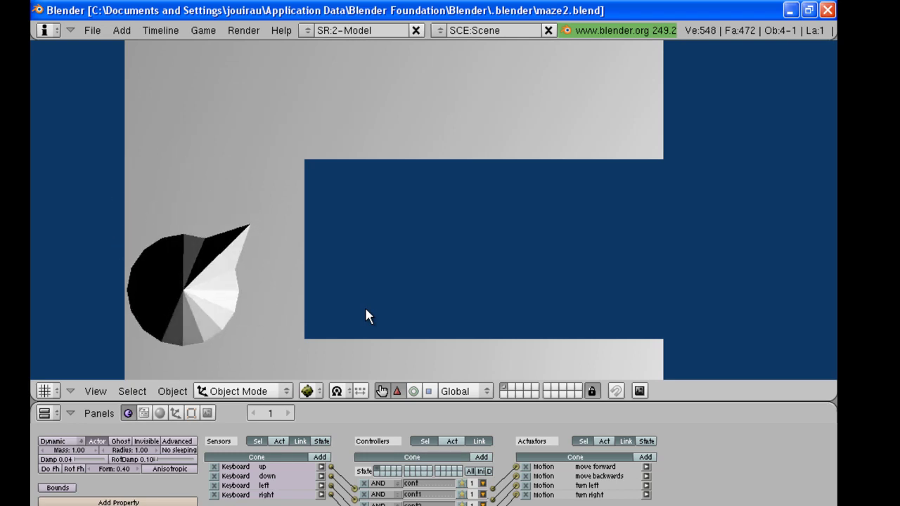
key(Left)
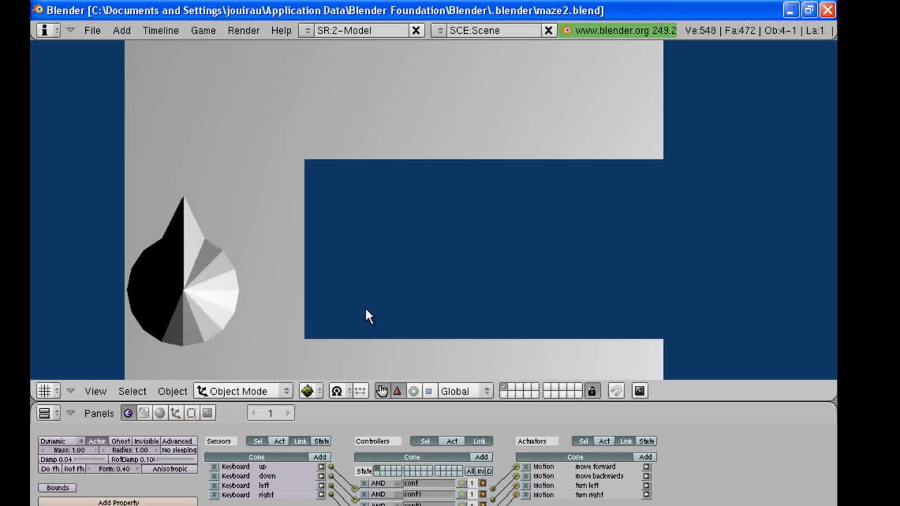
key(Left)
key(Up)
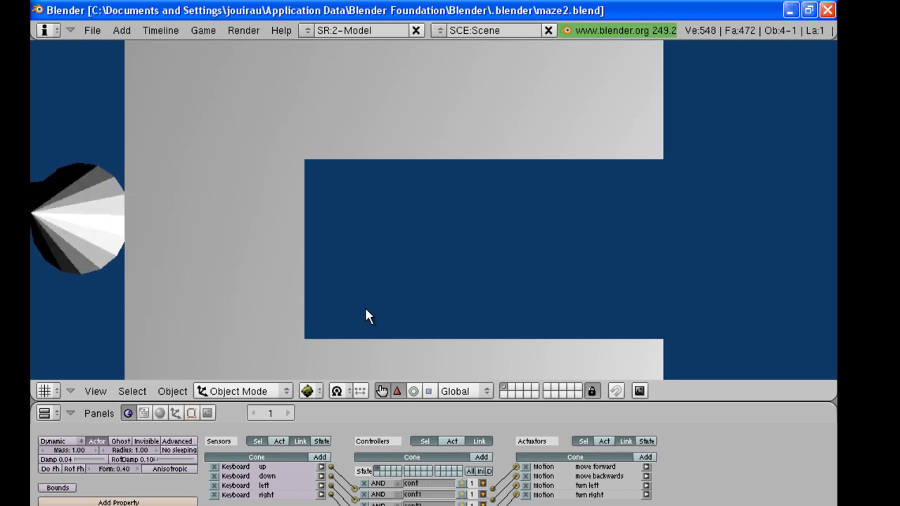
key(Up)
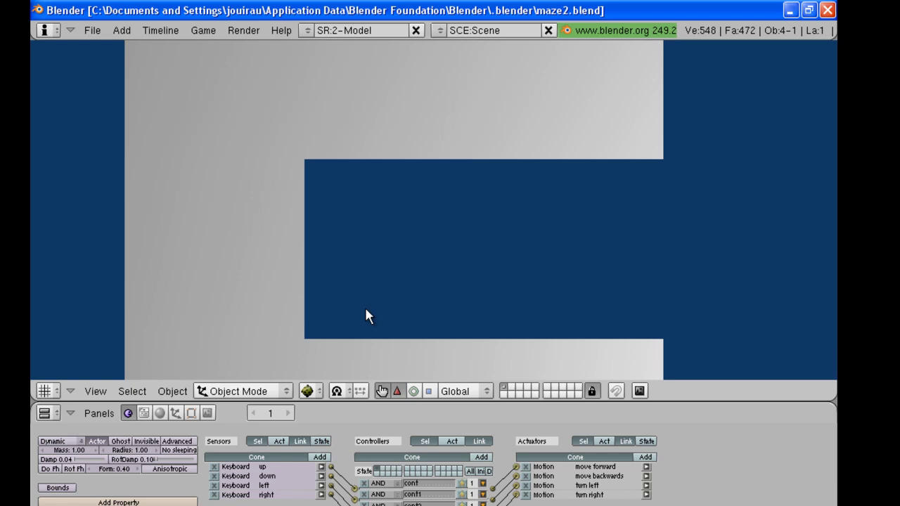
- Quit the game with Esc, then zoom out and orbit to view the maze walls around the cone
key(Escape)
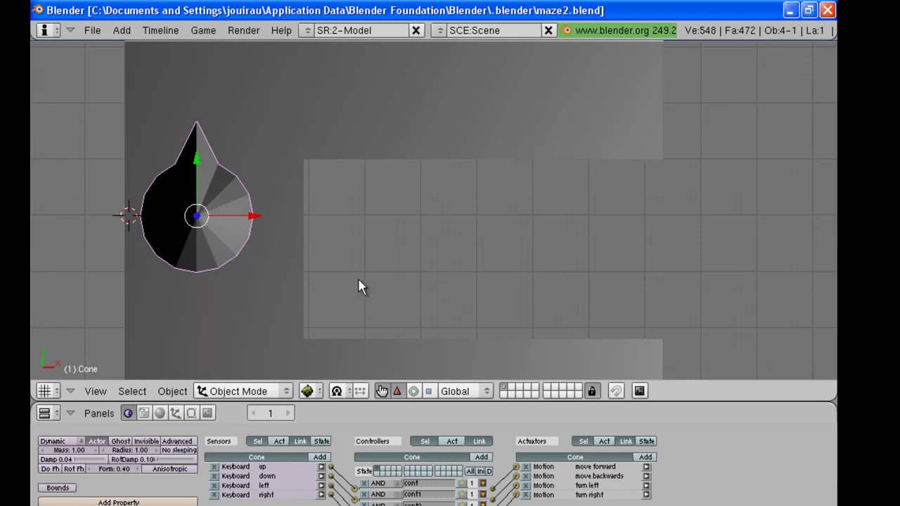
scroll(362, 253, down, 5)
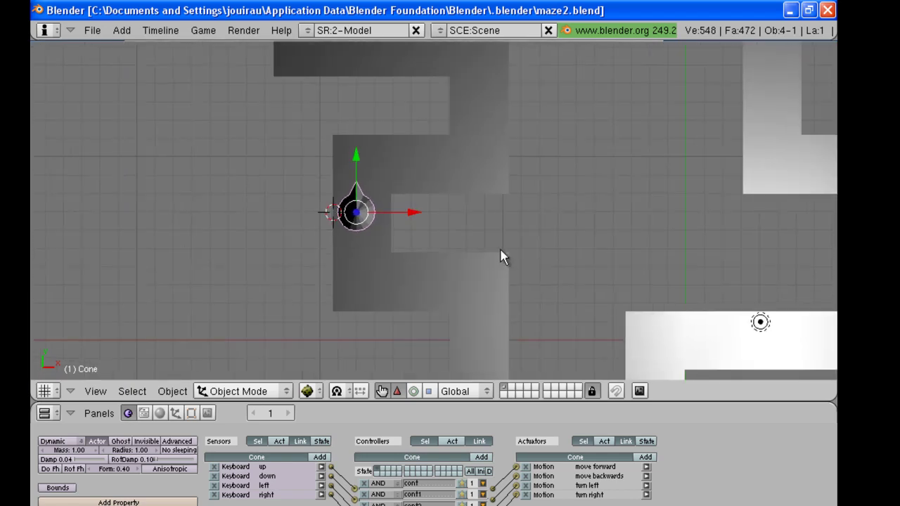
middle_drag(583, 243, 556, 172)
scroll(556, 172, down, 4)
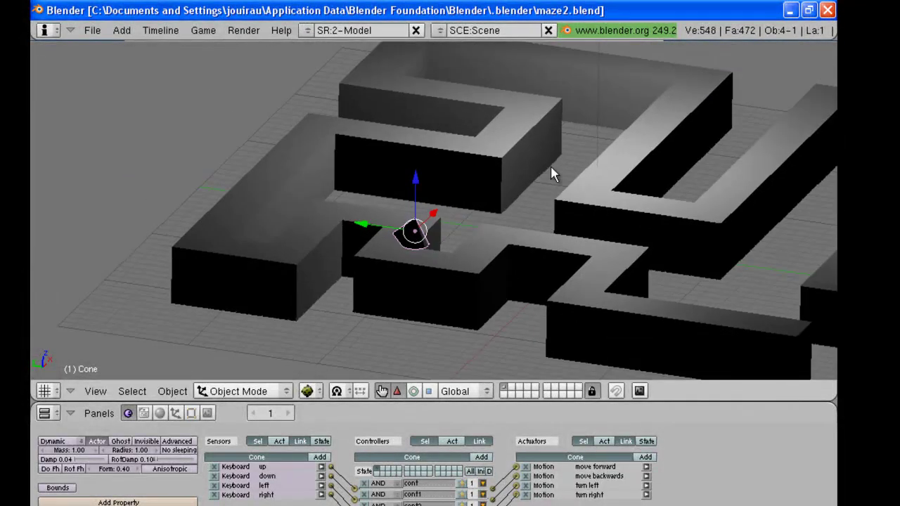
middle_drag(610, 206, 518, 270)
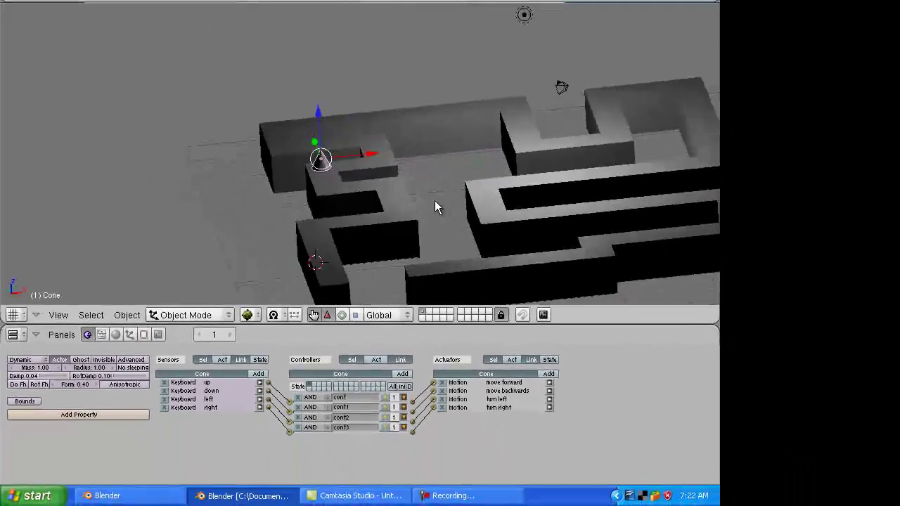
middle_drag(434, 200, 469, 184)
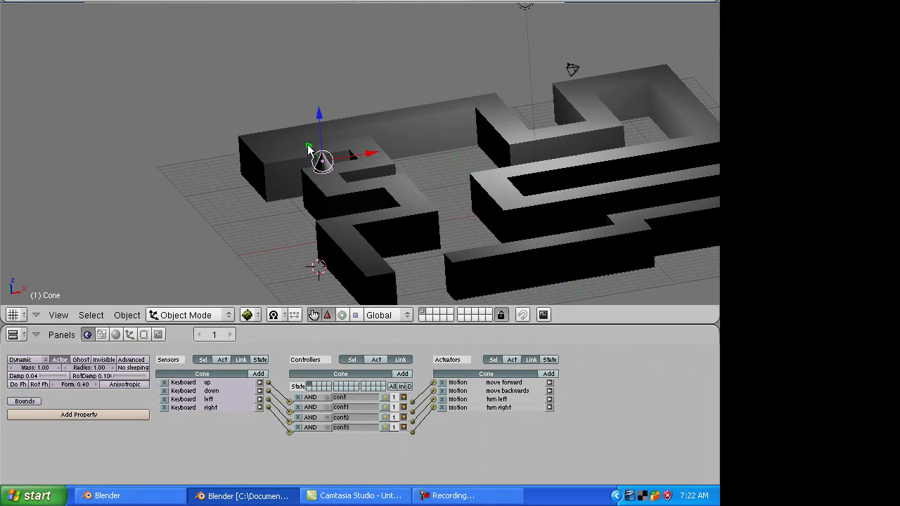
- Move the cone with axis-locked Y and X grabs to the maze's bottom-left entrance corner
key(g)
key(y)
click(369, 236)
key(g)
key(x)
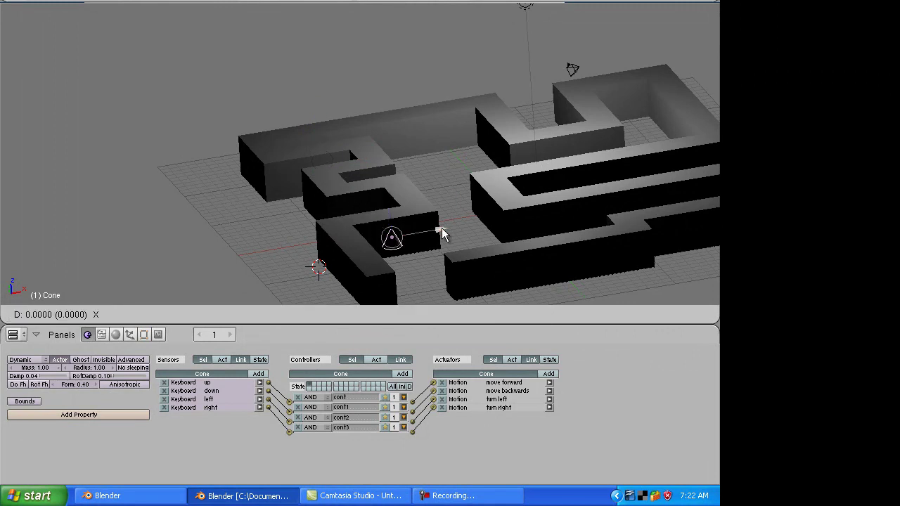
click(367, 228)
key(g)
key(y)
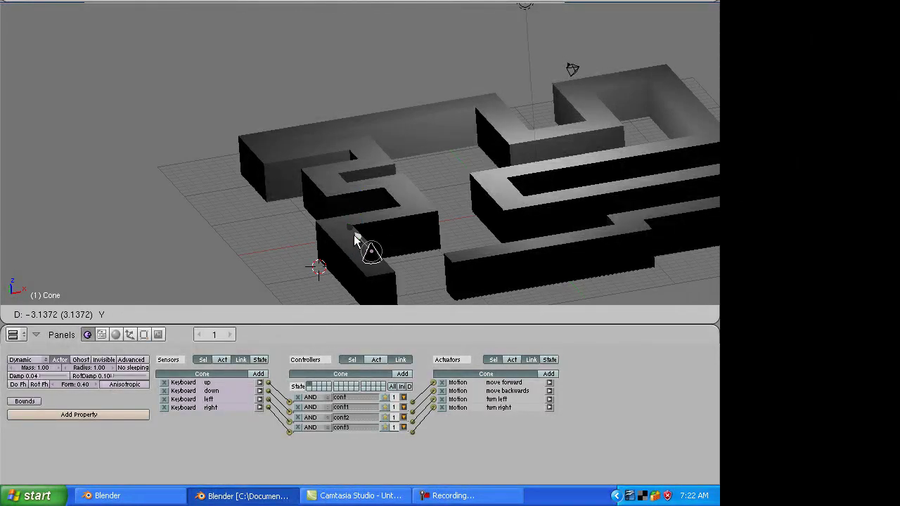
click(367, 250)
key(g)
key(x)
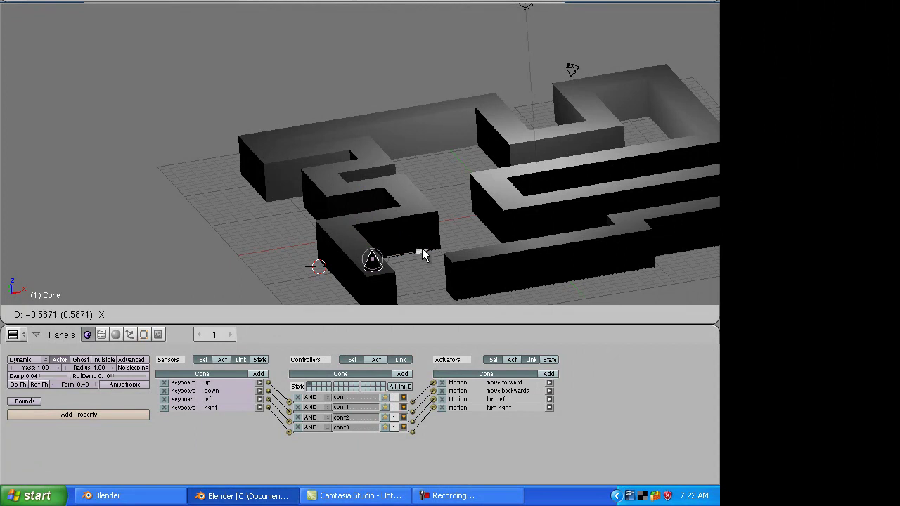
click(422, 253)
key(g)
key(y)
click(366, 241)
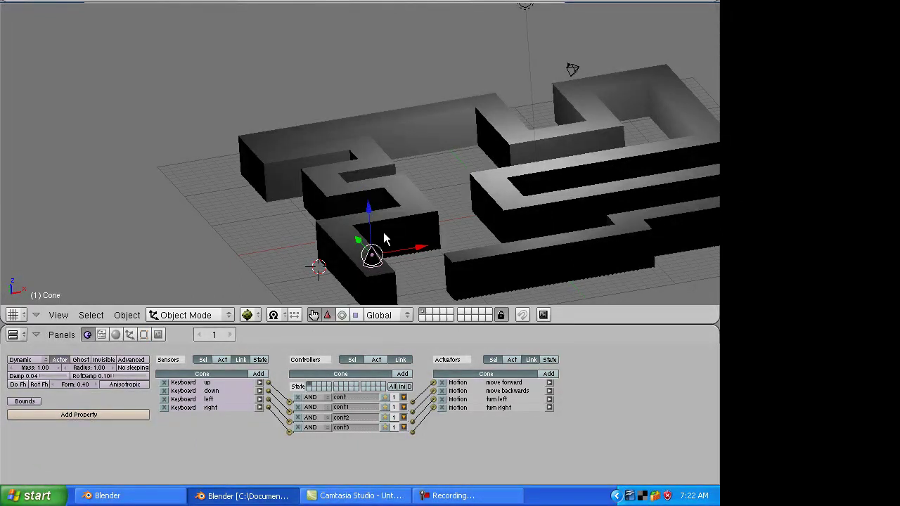
- Switch to the top view and zoom out over the maze
key(KP_7)
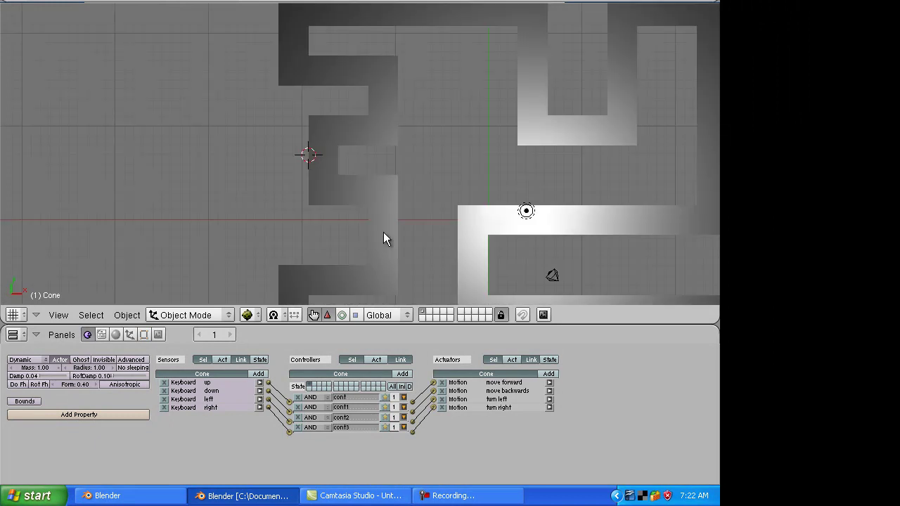
scroll(404, 207, down, 1)
scroll(404, 208, down, 3)
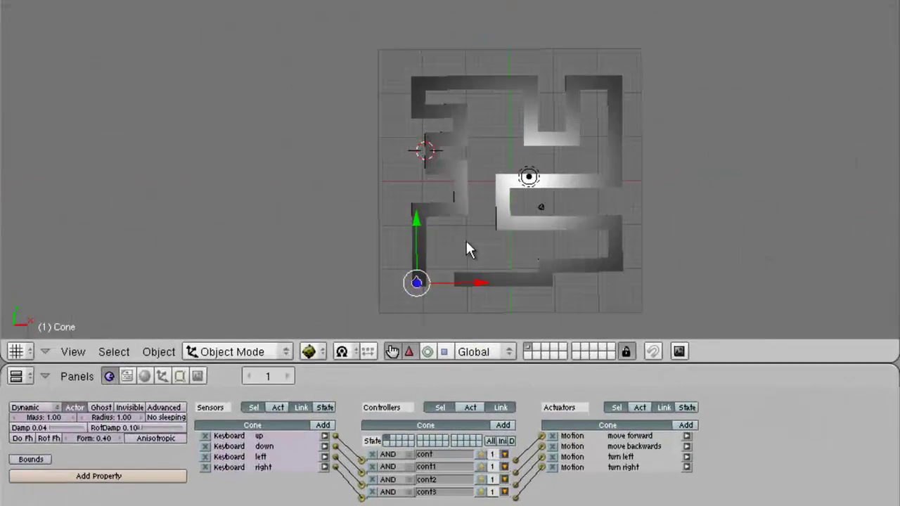
- Tilt and orbit the view and zoom in on the maze around the cone
middle_drag(467, 244, 488, 140)
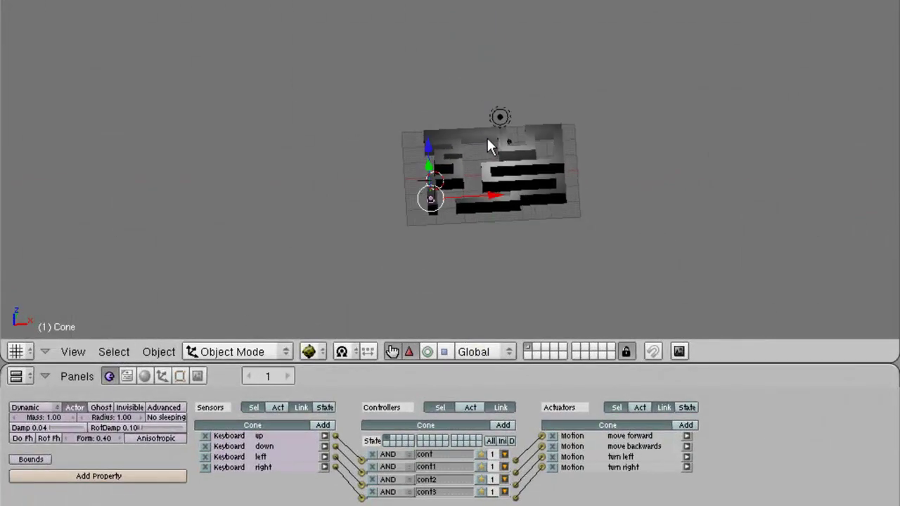
scroll(489, 140, up, 2)
middle_drag(481, 174, 541, 156)
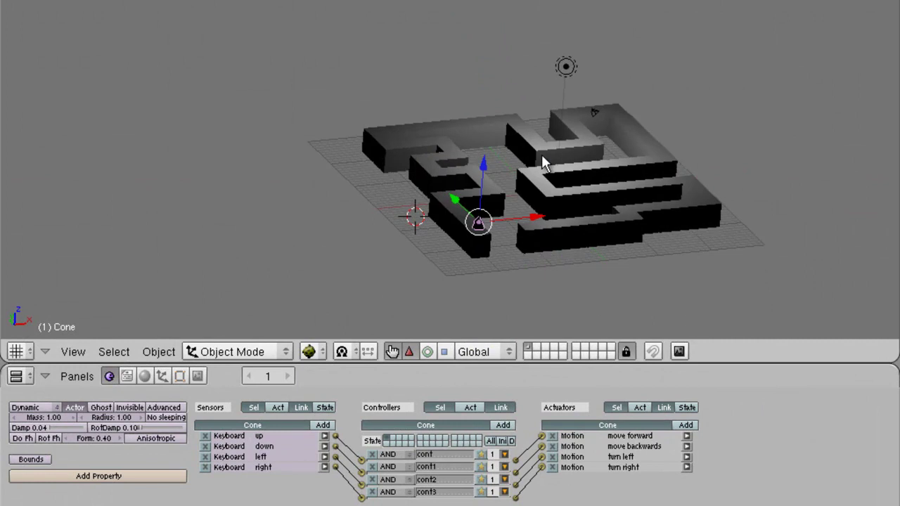
scroll(534, 158, up, 2)
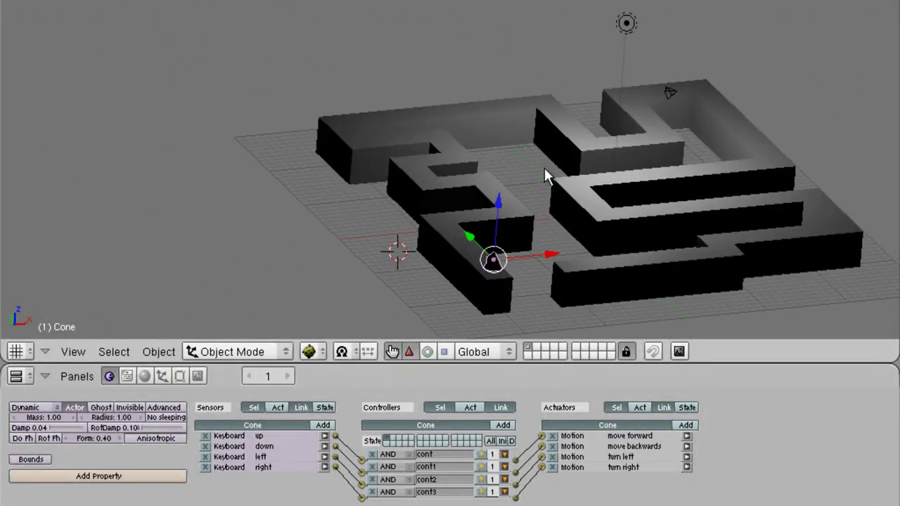
shift+scroll(544, 169, up, 1)
shift+scroll(545, 169, down, 2)
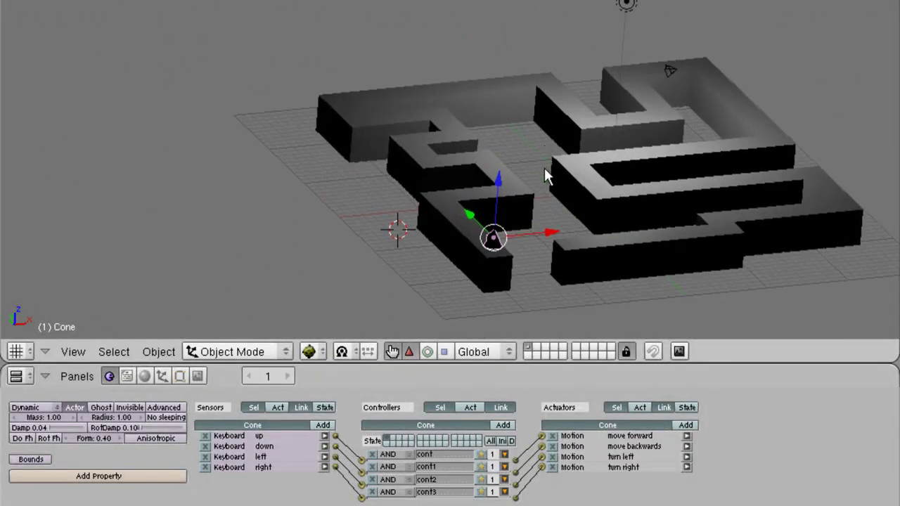
ctrl+scroll(545, 170, up, 3)
ctrl+scroll(545, 174, down, 6)
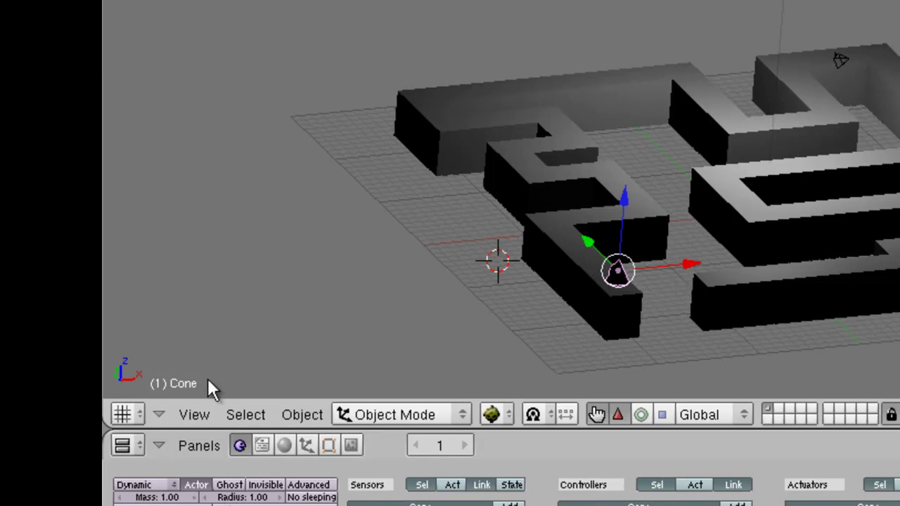
- Switch the 3D view to perspective, adjust the angle with the numpad, and briefly test the game
click(189, 414)
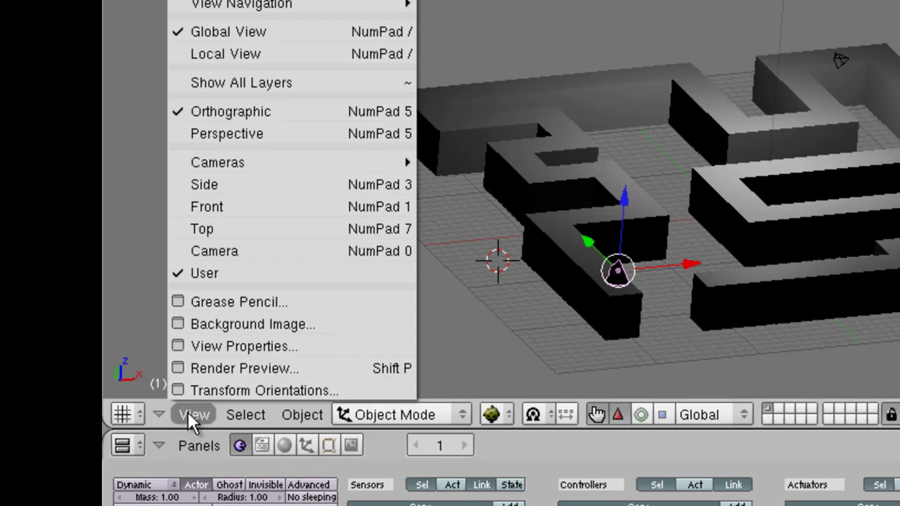
click(224, 135)
key(KP_2)
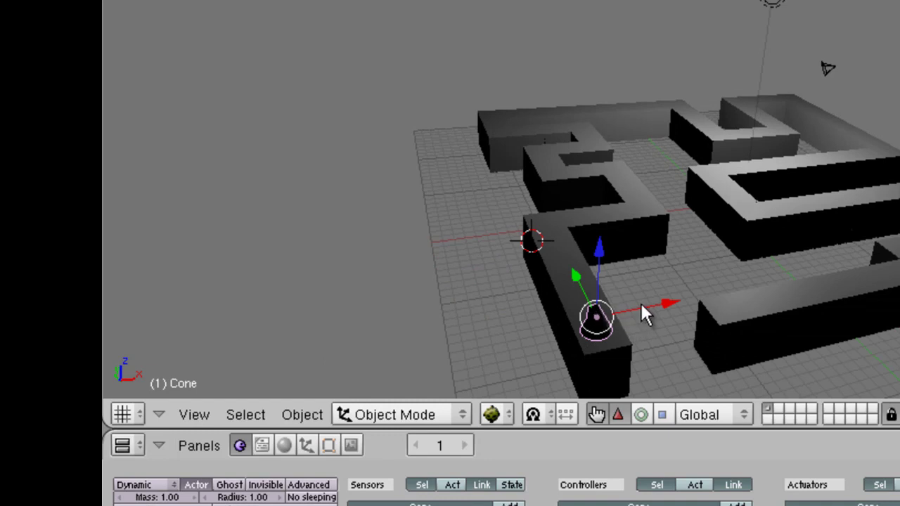
key(ctrl+KP_6)
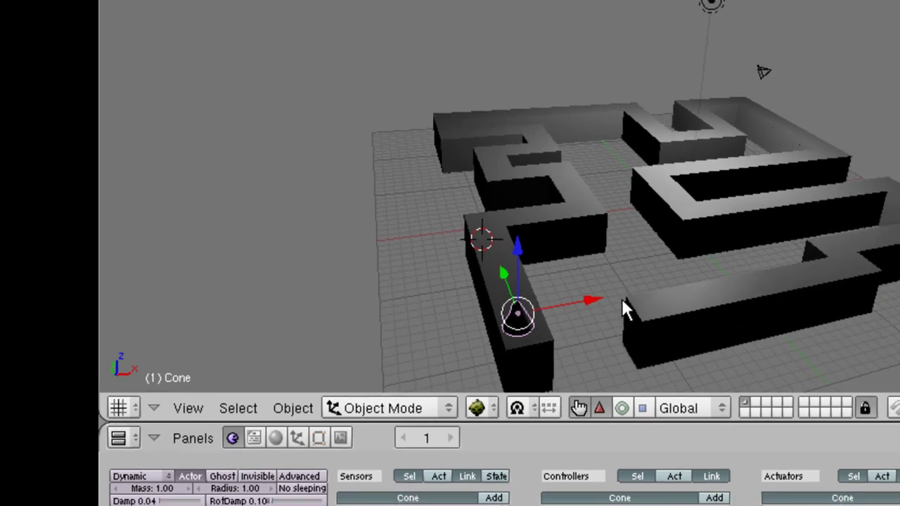
key(KP_8)
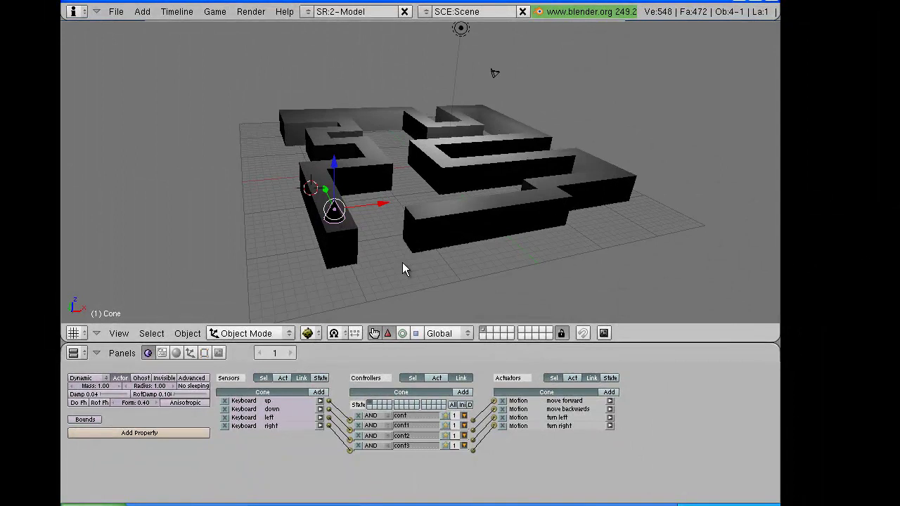
middle_drag(404, 254, 424, 271)
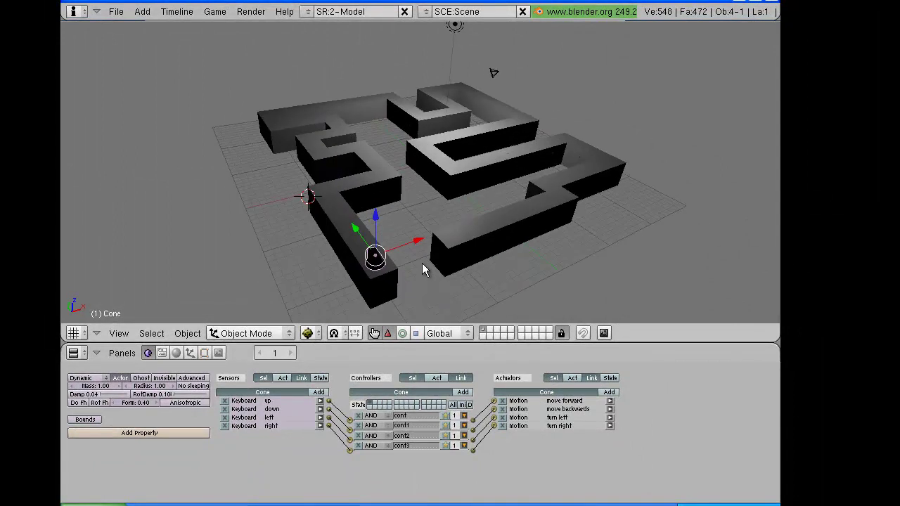
key(p)
key(Escape)
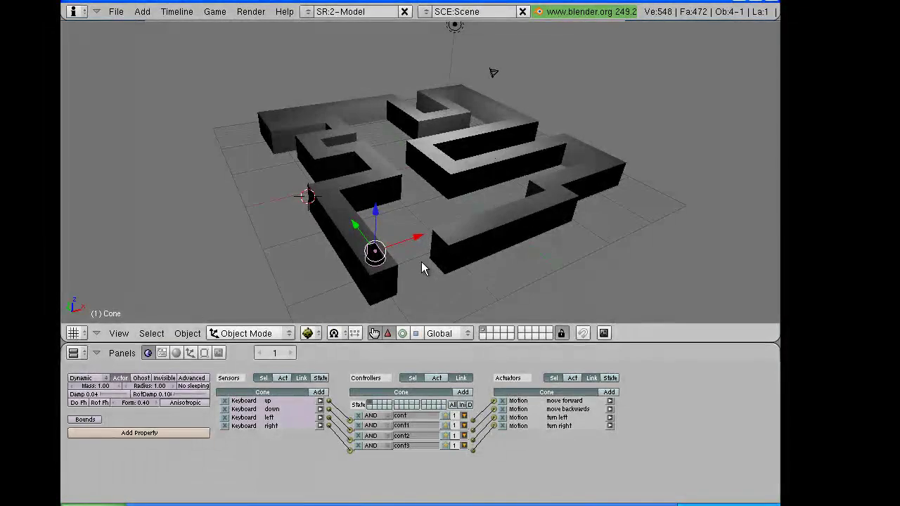
- Save the scene, overwriting maze2.blend
click(116, 11)
click(135, 85)
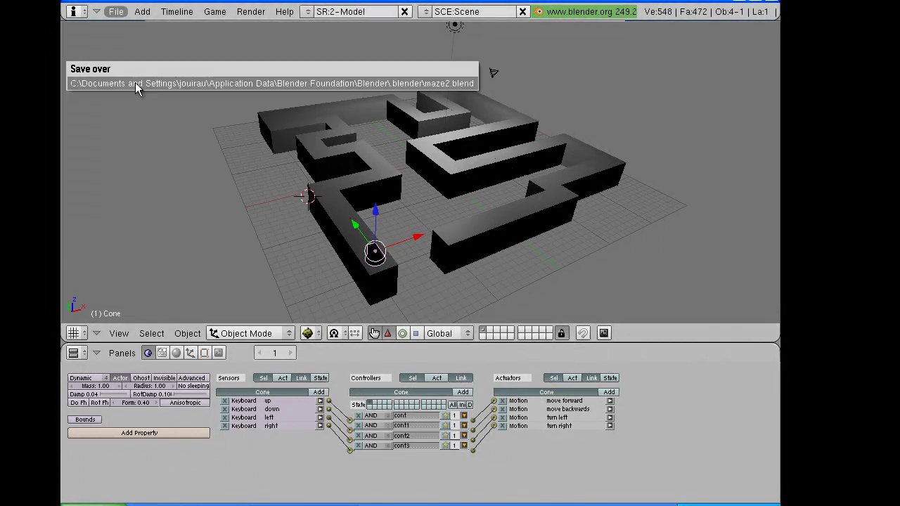
click(292, 85)
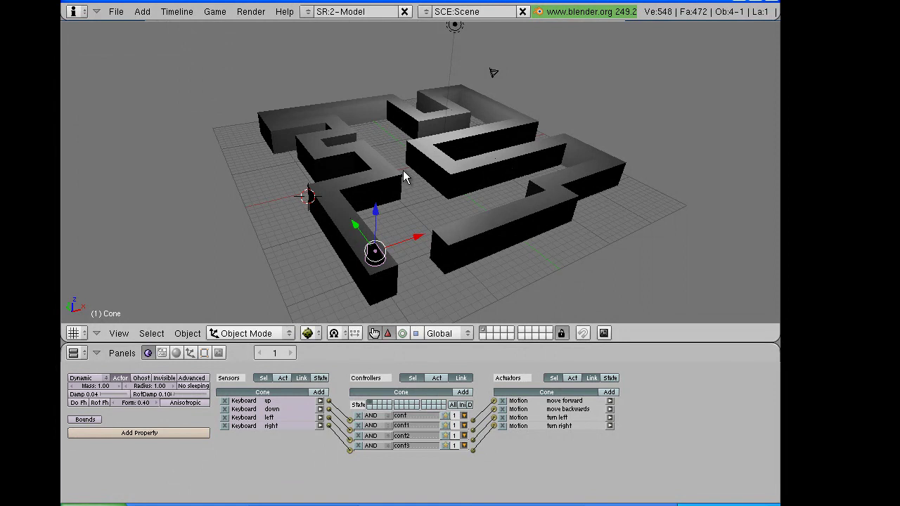
- Run the game and steer the cone forward up the entrance corridor, then right off the wall
key(p)
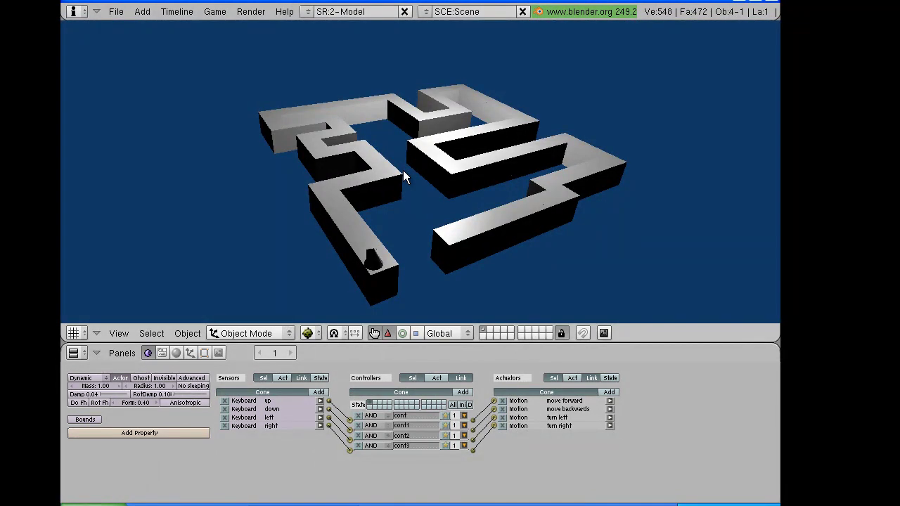
key(Up)
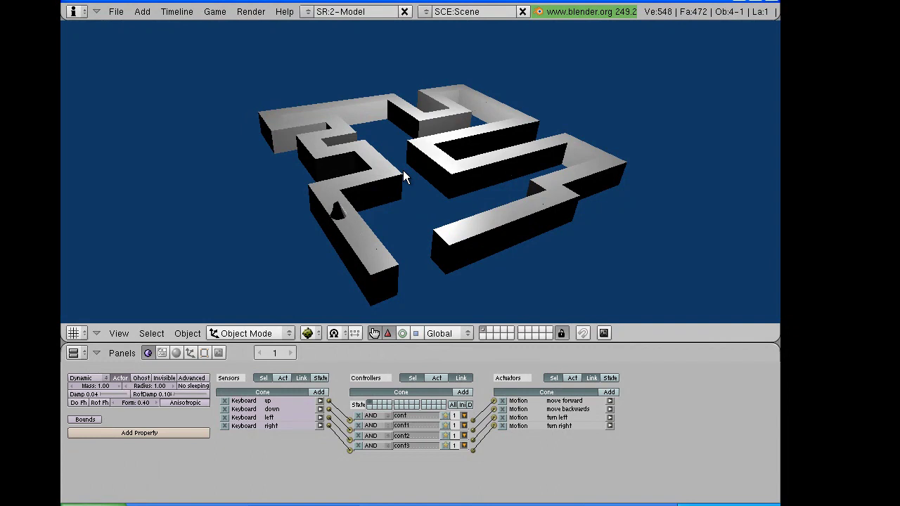
key(Up)
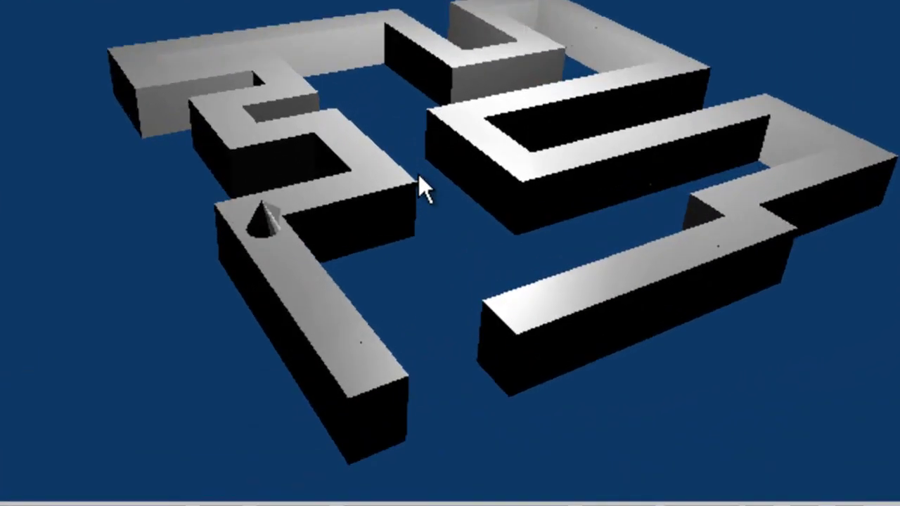
key(Right)
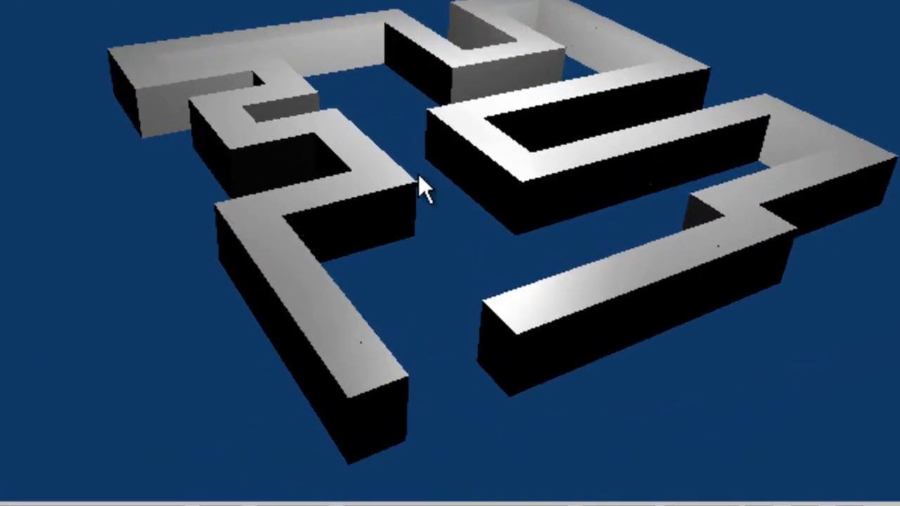